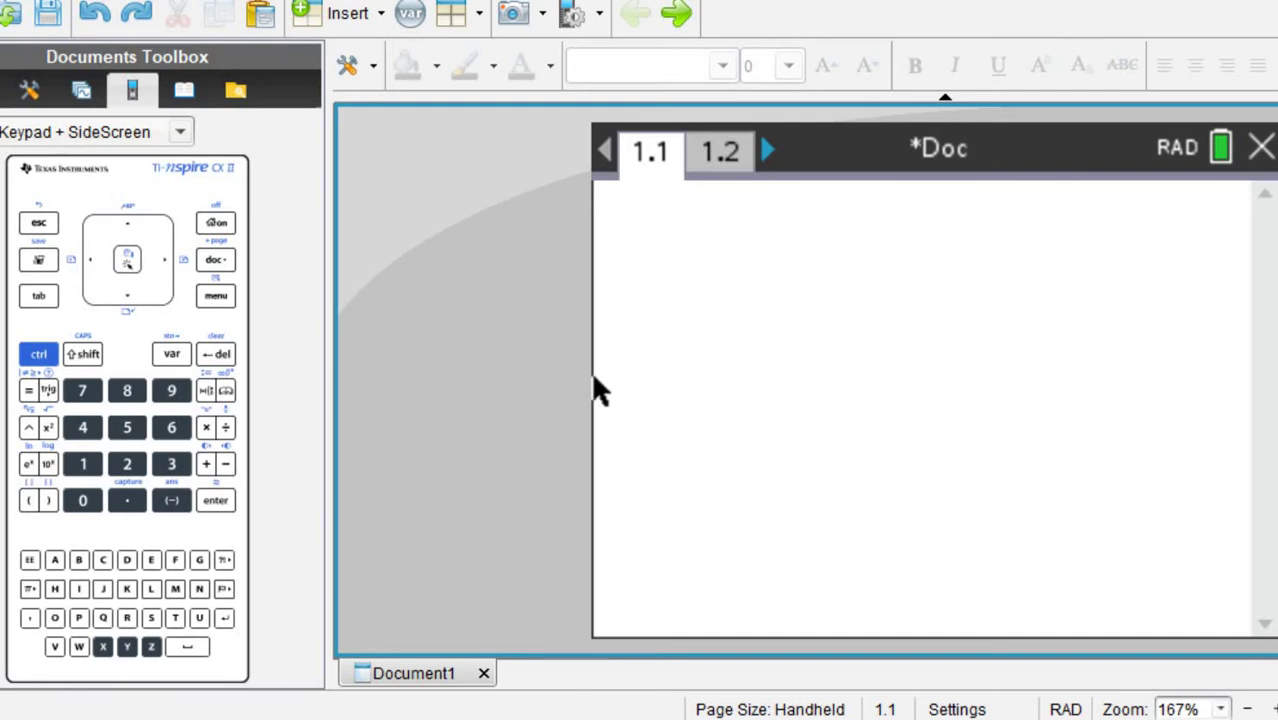
Step: Insert a definite integral template with lower limit π/4 and upper limit π/2
{"action": "key", "text": "ctrl+shift+t"}
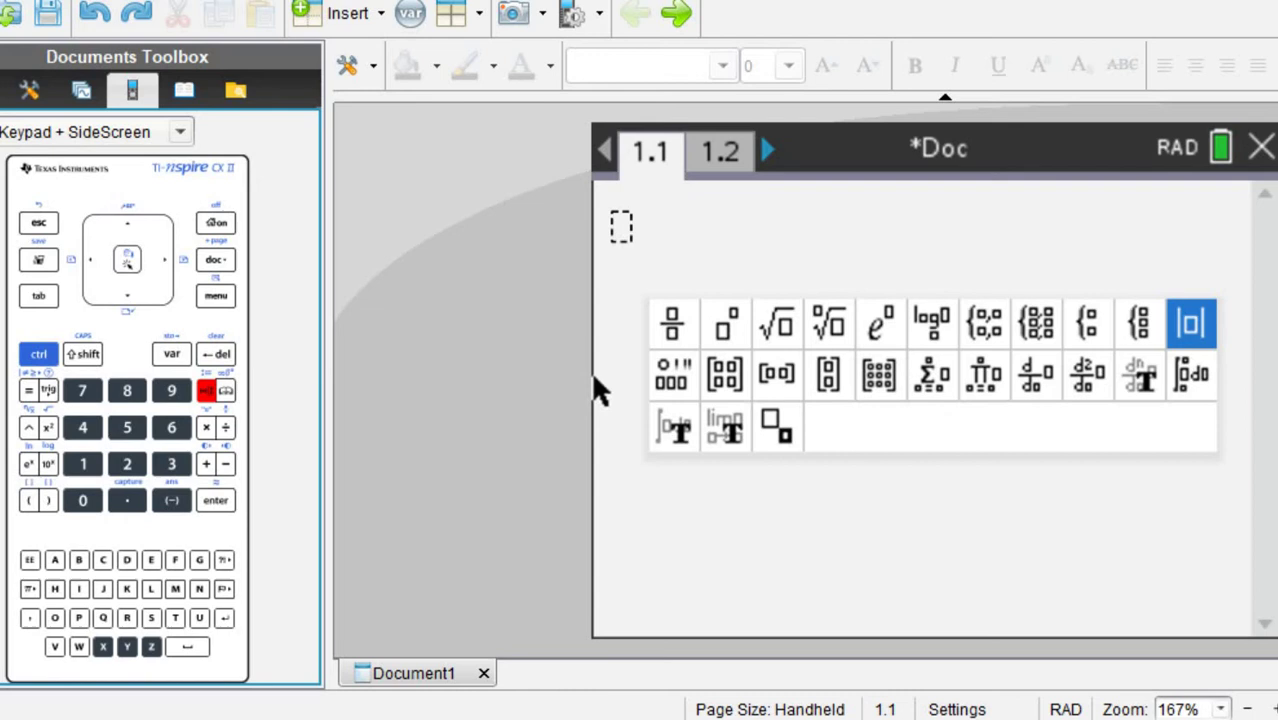
{"action": "left_click", "coordinate": [1188, 384]}
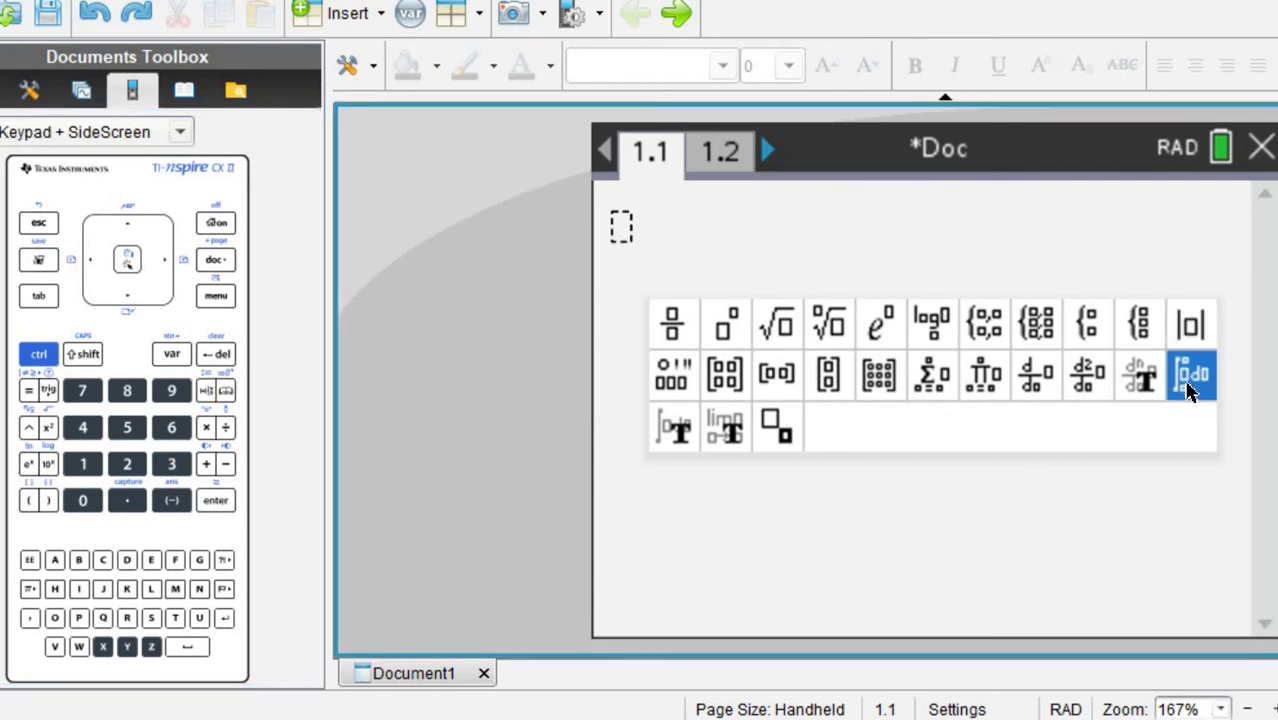
{"action": "left_click", "coordinate": [1188, 384]}
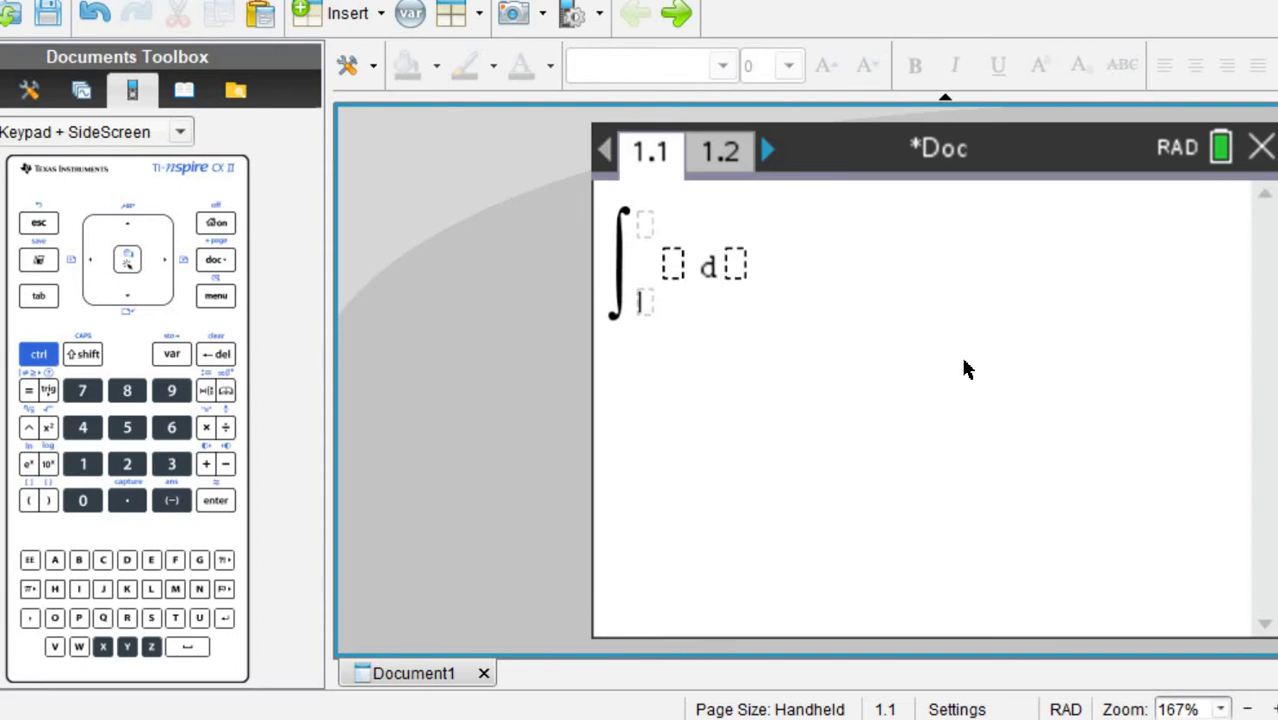
{"action": "type", "text": "pi/4"}
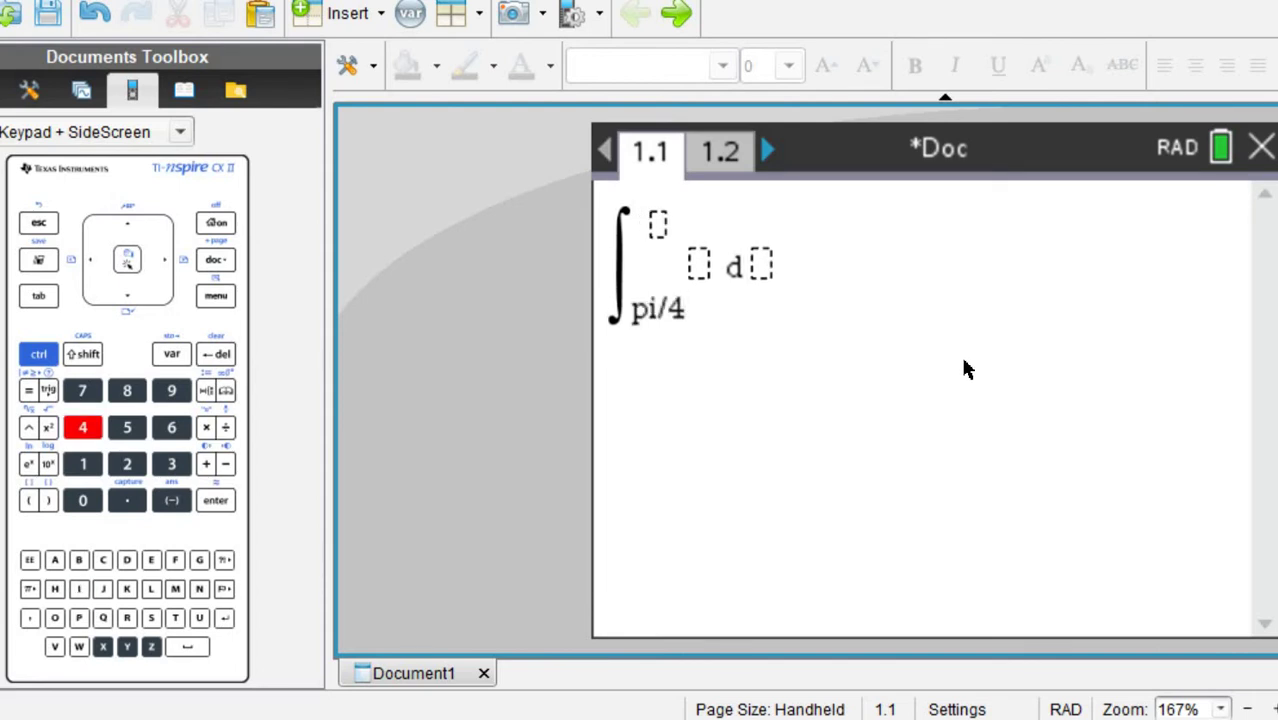
{"action": "key", "text": "Up"}
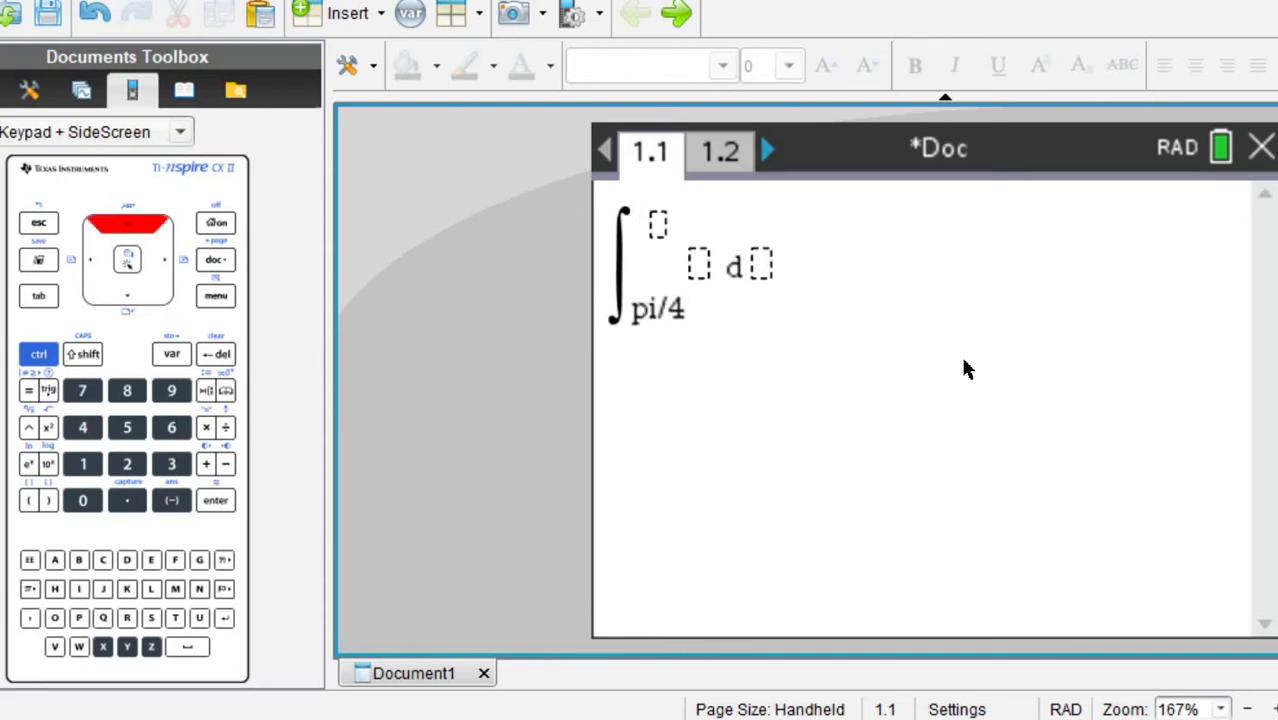
{"action": "key", "text": "Down"}
{"action": "key", "text": "Up"}
{"action": "type", "text": "p/2"}
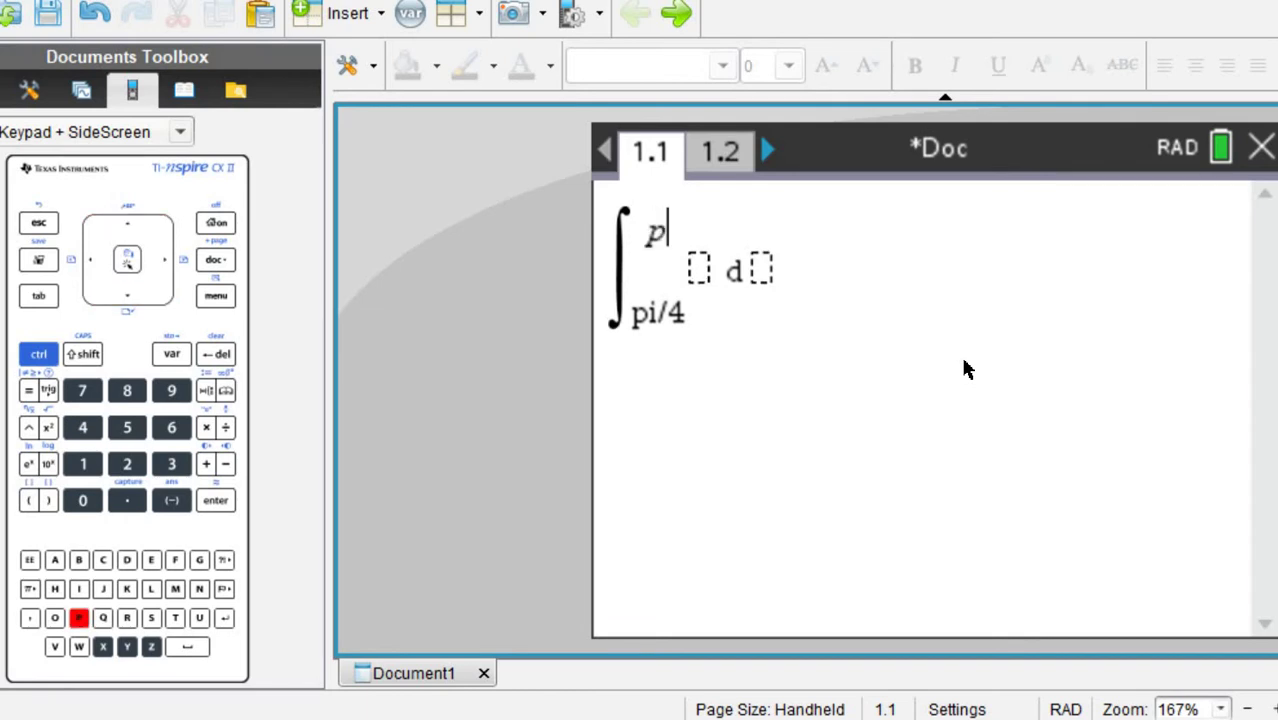
{"action": "key", "text": "BackSpace"}
{"action": "key", "text": "BackSpace"}
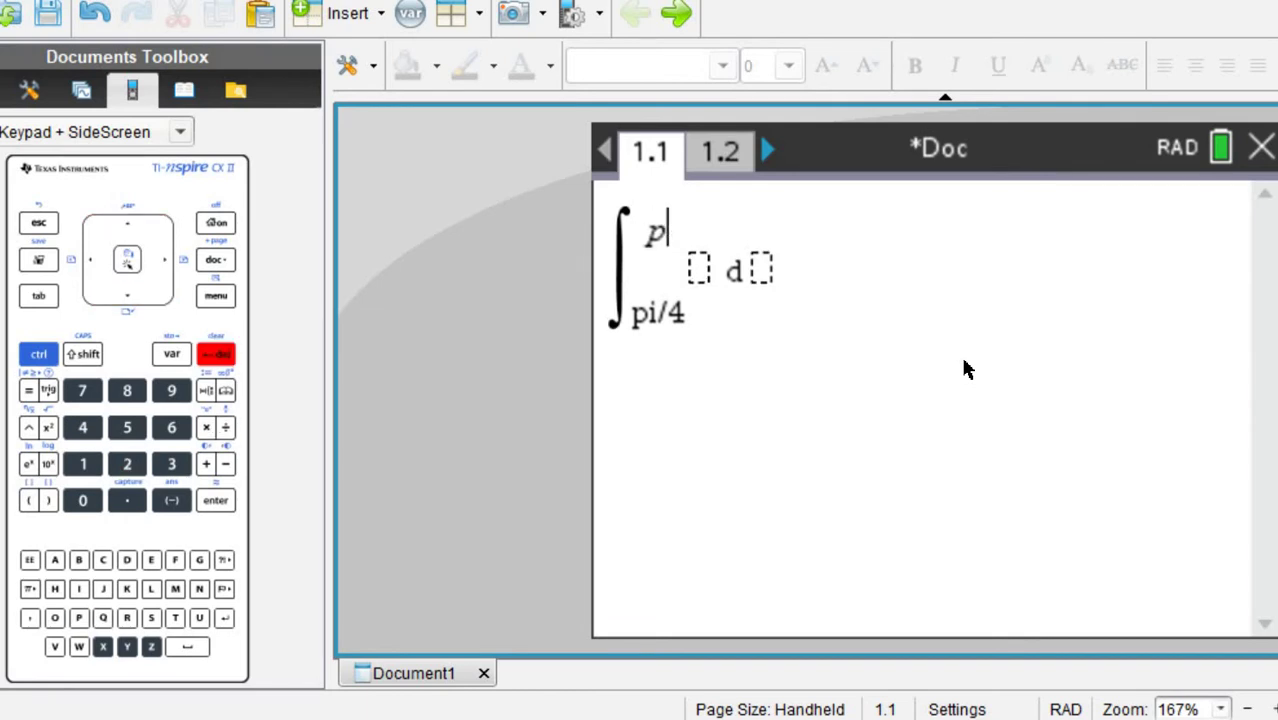
{"action": "type", "text": "i/2"}
Step: Paste sin(2x)·(cos(2x))³ as the integrand, integrate with respect to x, and evaluate to −0.125
{"action": "key", "text": "Right"}
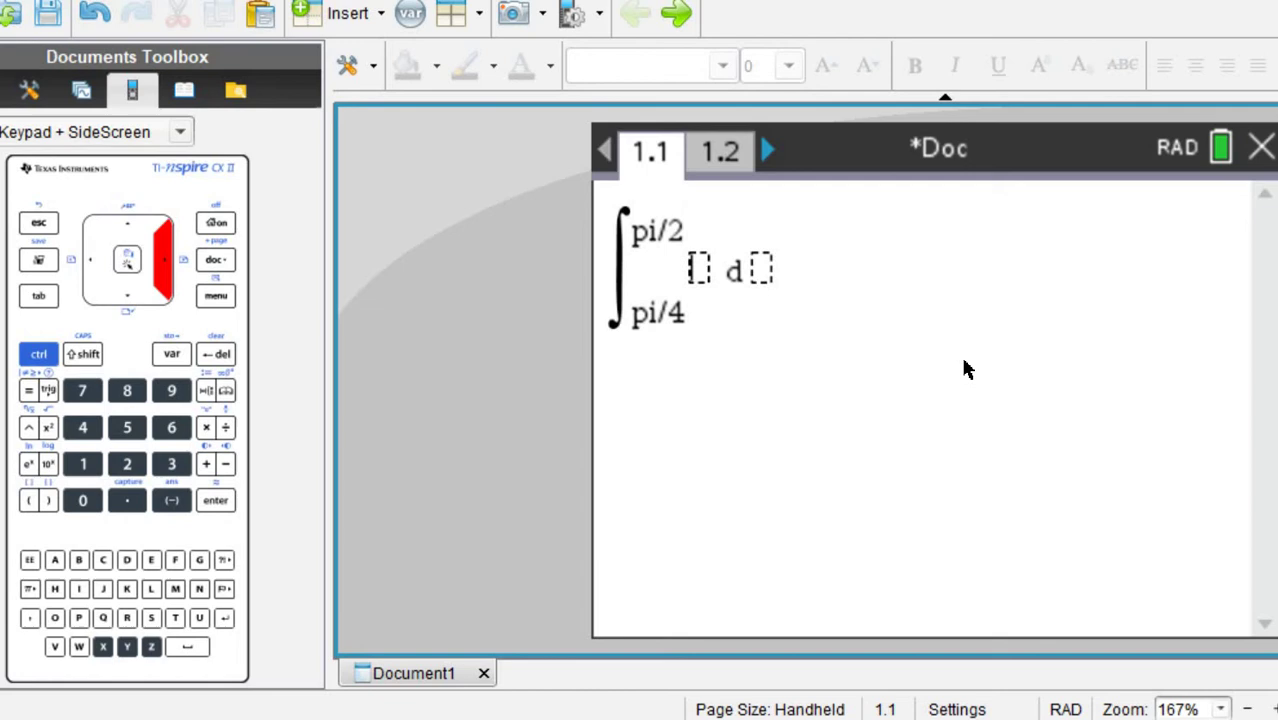
{"action": "type", "text": "(sin(2*x)*(cos(2*x))^3)"}
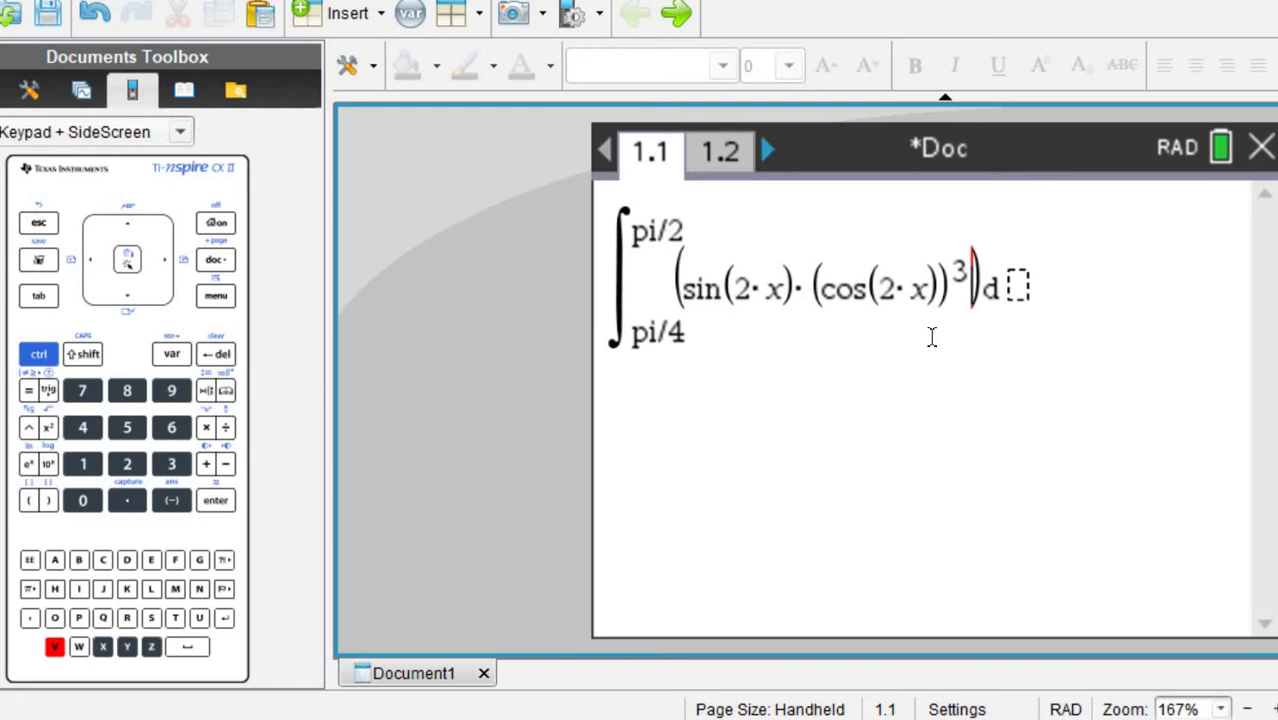
{"action": "key", "text": "Right"}
{"action": "key", "text": "Left"}
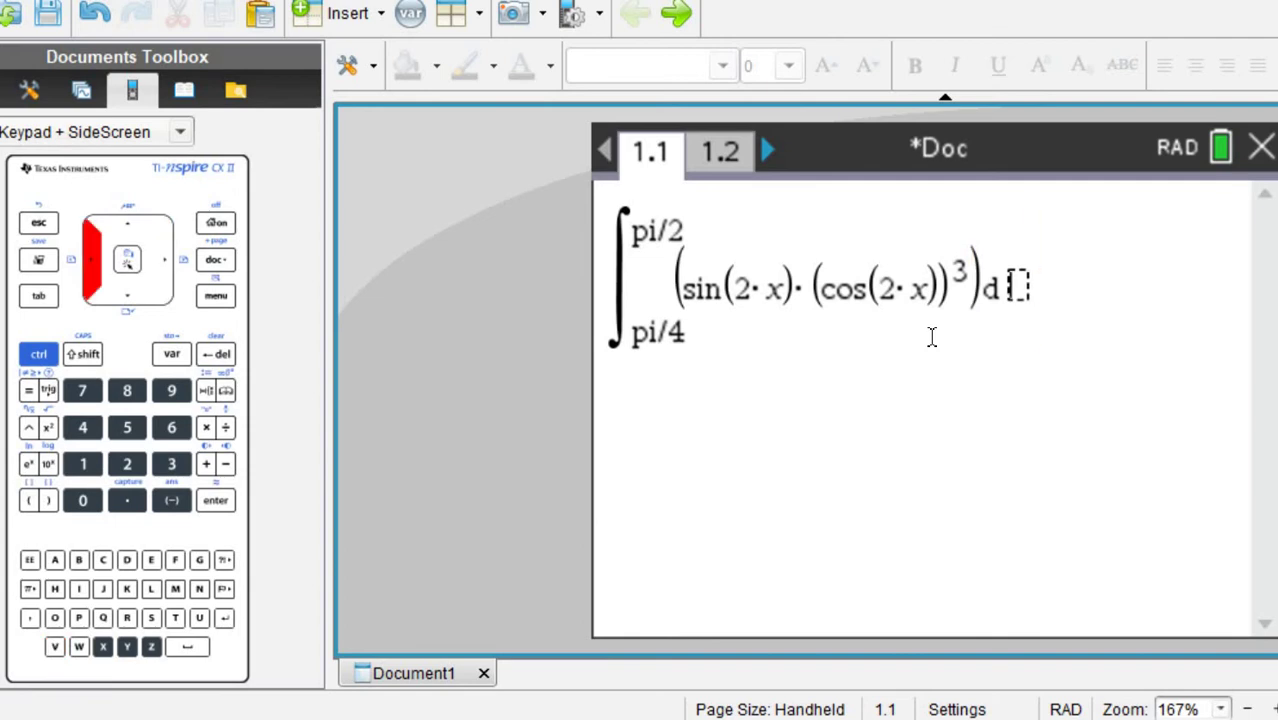
{"action": "type", "text": "x"}
{"action": "key", "text": "Return"}
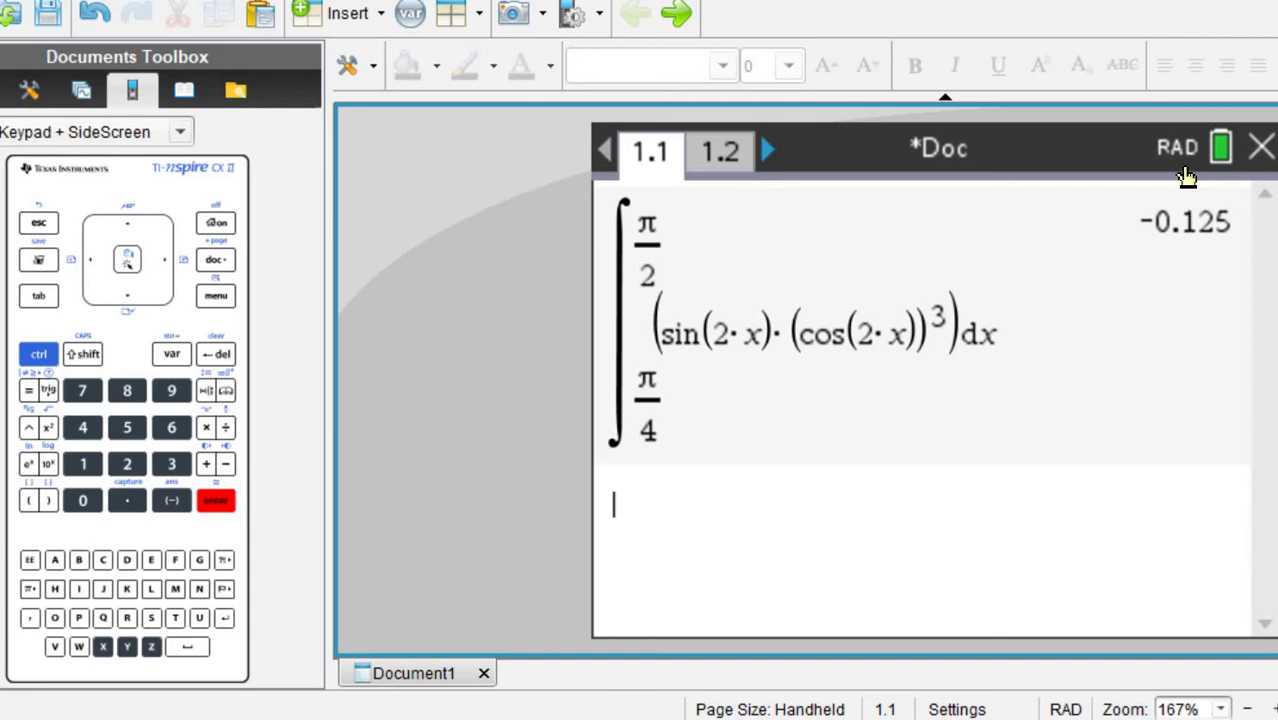
Step: Add a second definite integral below the −0.125 result, with limits π/4 and π/2
{"action": "left_click", "coordinate": [205, 392]}
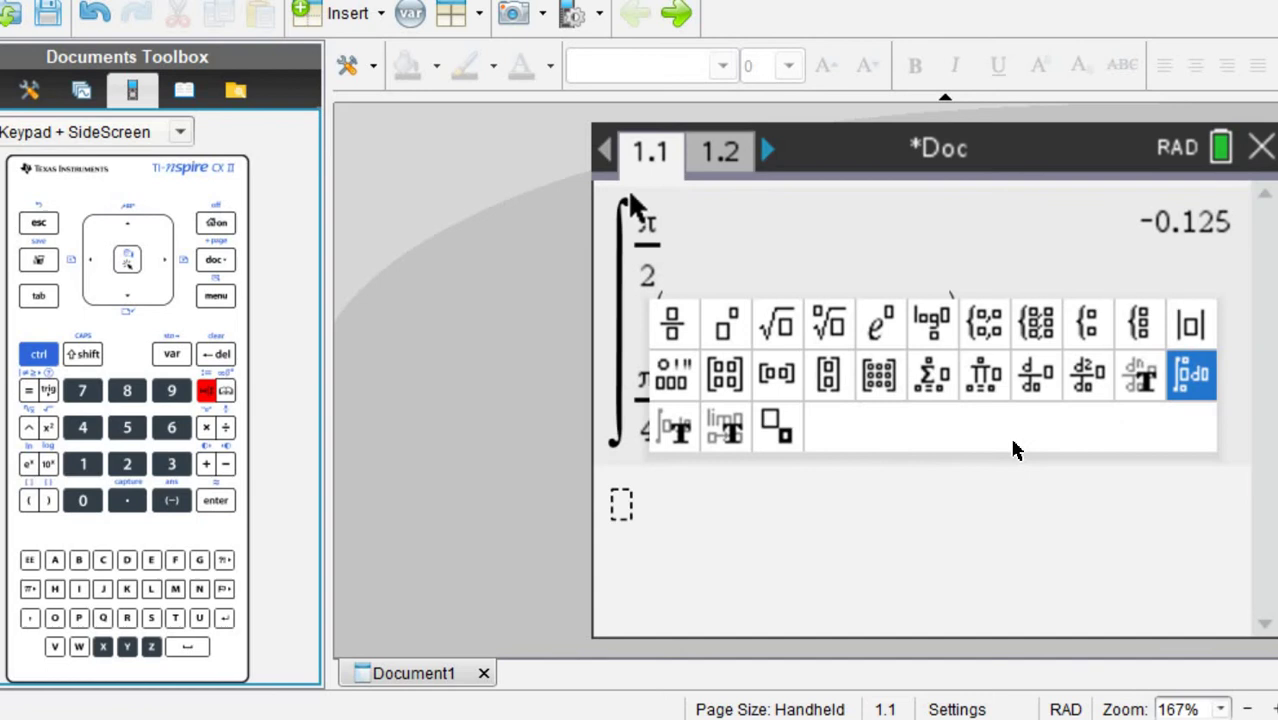
{"action": "left_click", "coordinate": [1187, 390]}
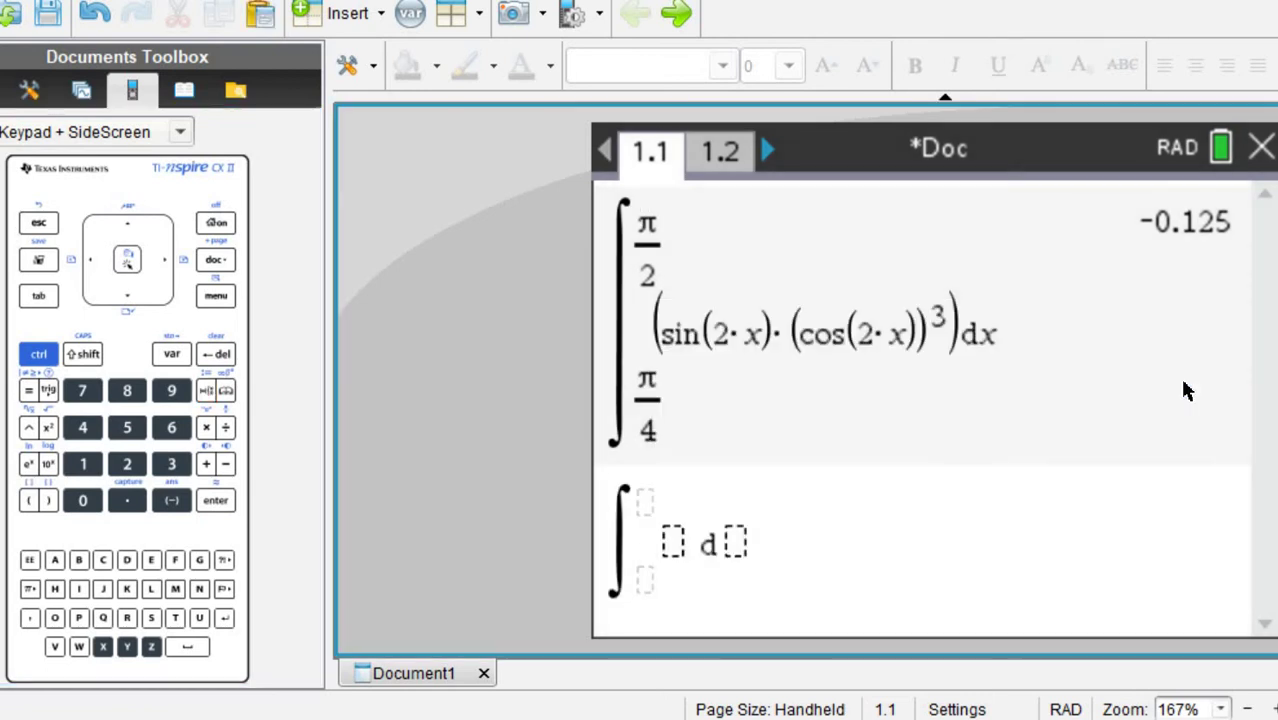
{"action": "type", "text": "pi/4"}
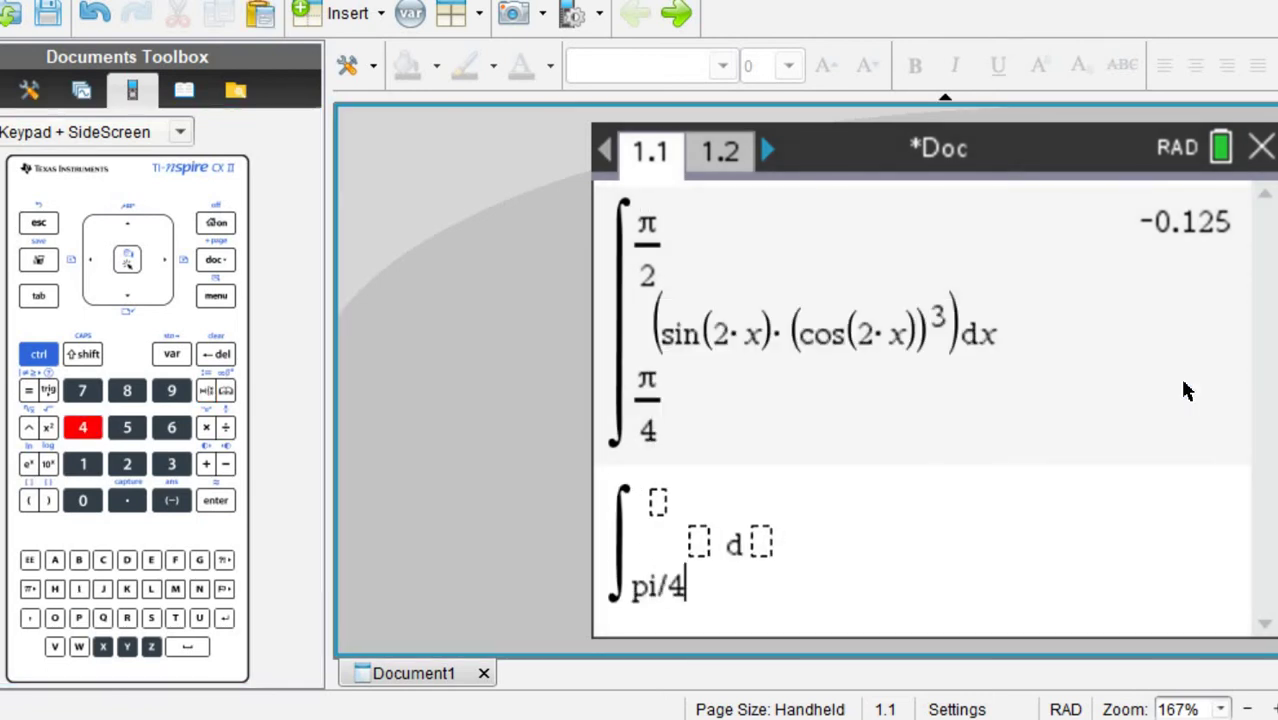
{"action": "key", "text": "Up"}
{"action": "type", "text": "pi/2"}
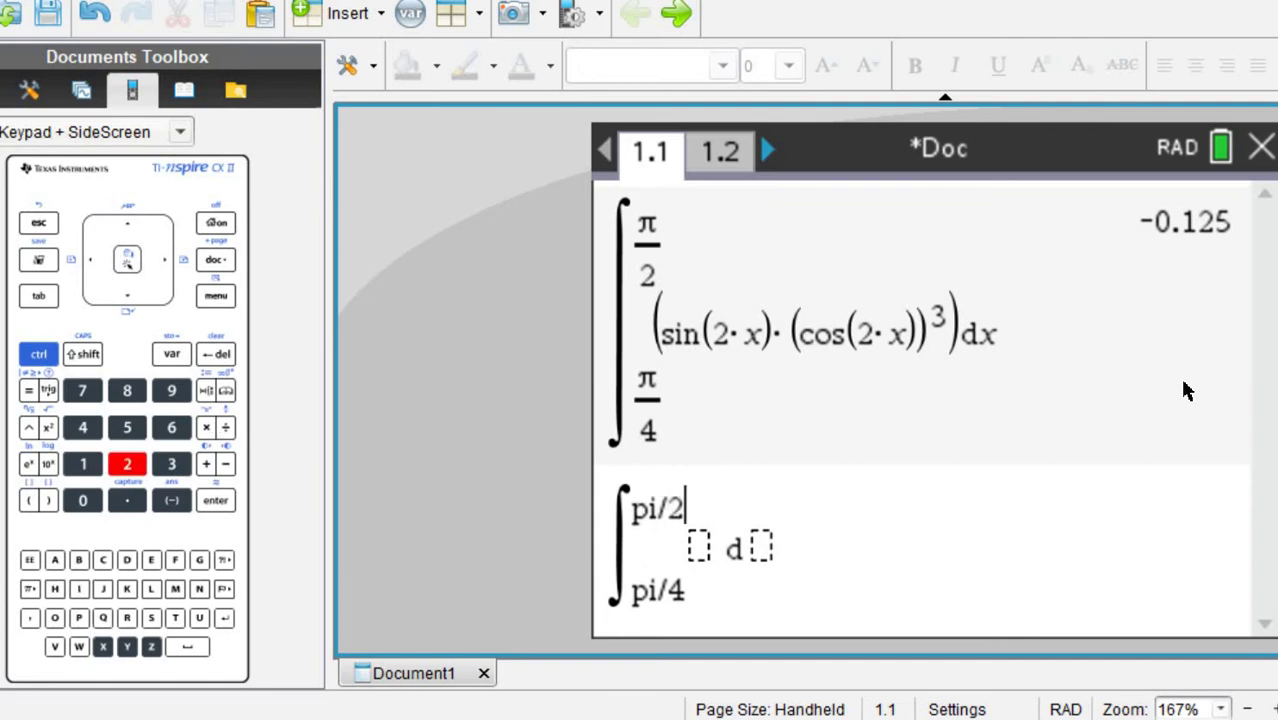
{"action": "key", "text": "Right"}
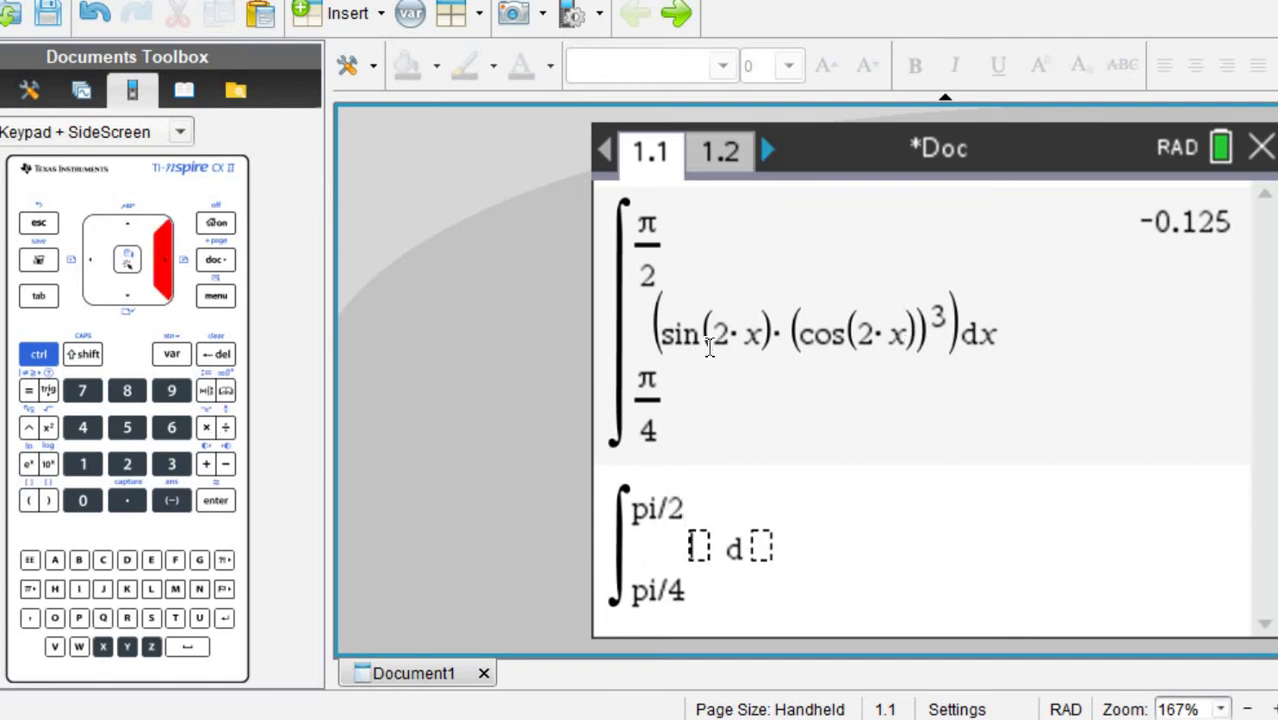
{"action": "left_click", "coordinate": [205, 390]}
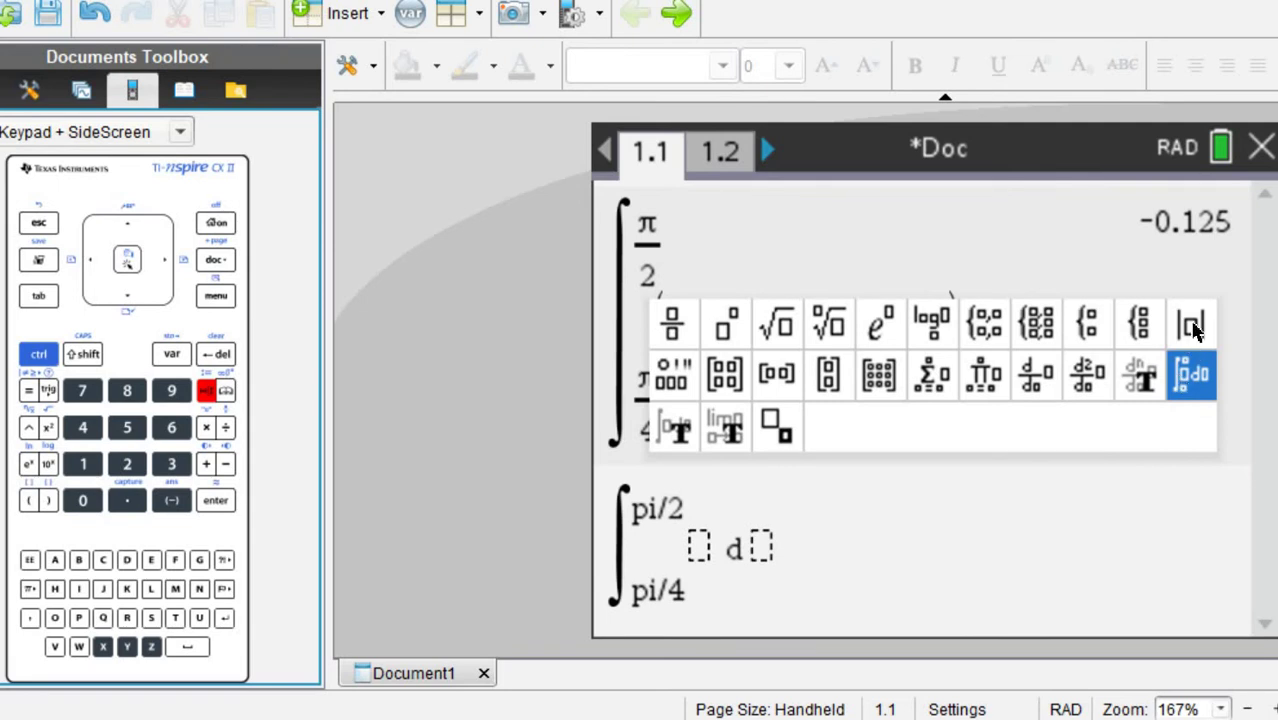
Step: Make the integrand |sin(2x)·(cos(2x))³| with respect to x and evaluate it to 0.125
{"action": "left_click", "coordinate": [1192, 324]}
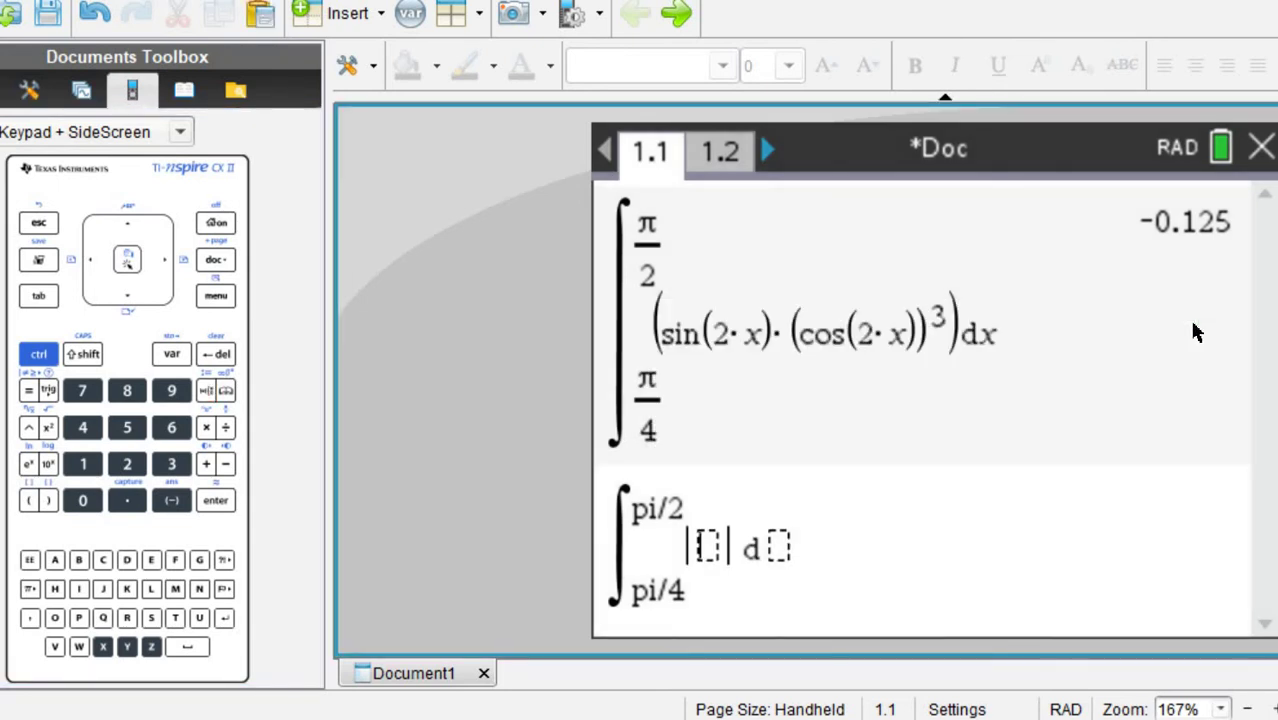
{"action": "type", "text": "sin(2·x)·(cos(2·x))^3"}
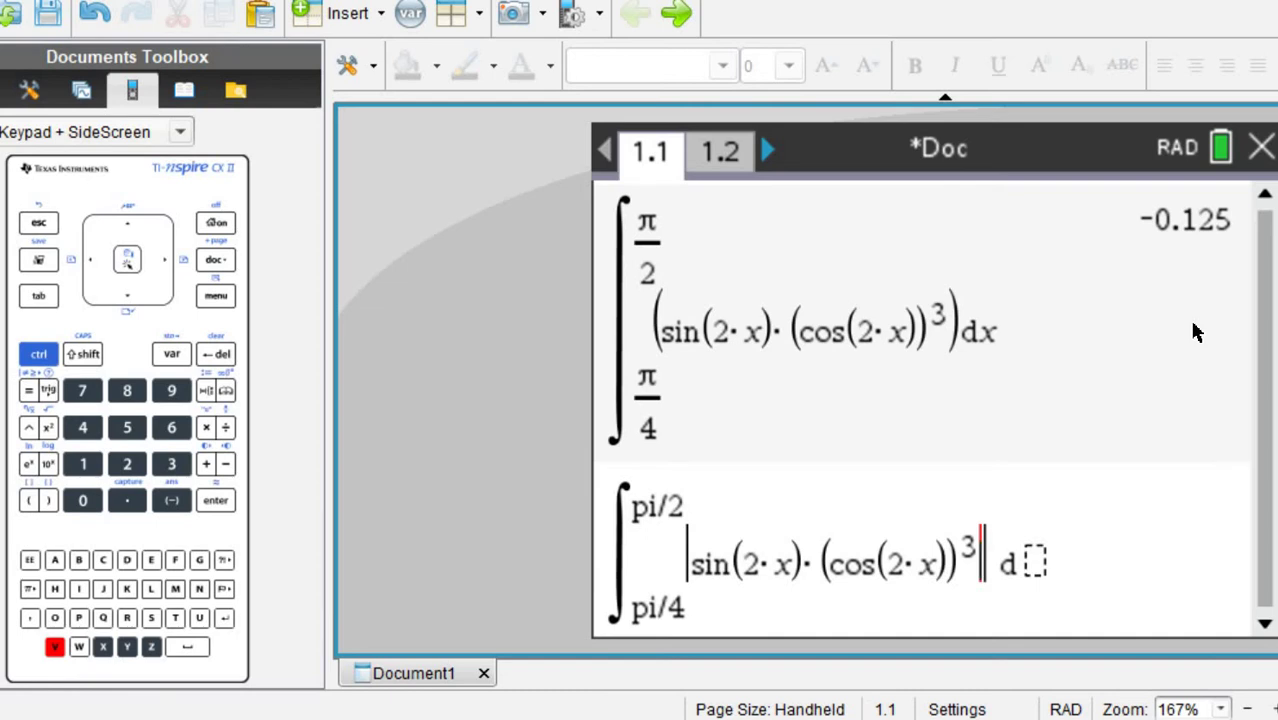
{"action": "key", "text": "Right"}
{"action": "type", "text": "x"}
{"action": "key", "text": "Return"}
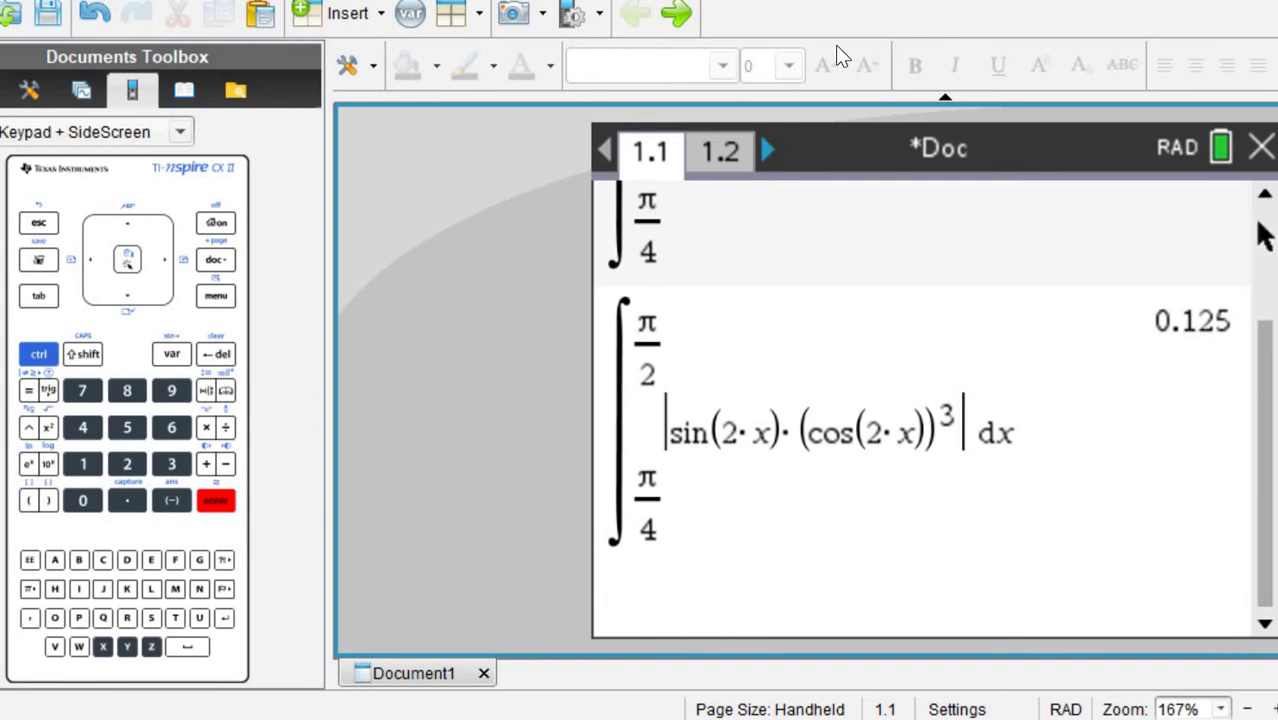
Step: On graph page 1.2, start the Integral analysis of f1 with lower bound π/4
{"action": "left_click", "coordinate": [716, 151]}
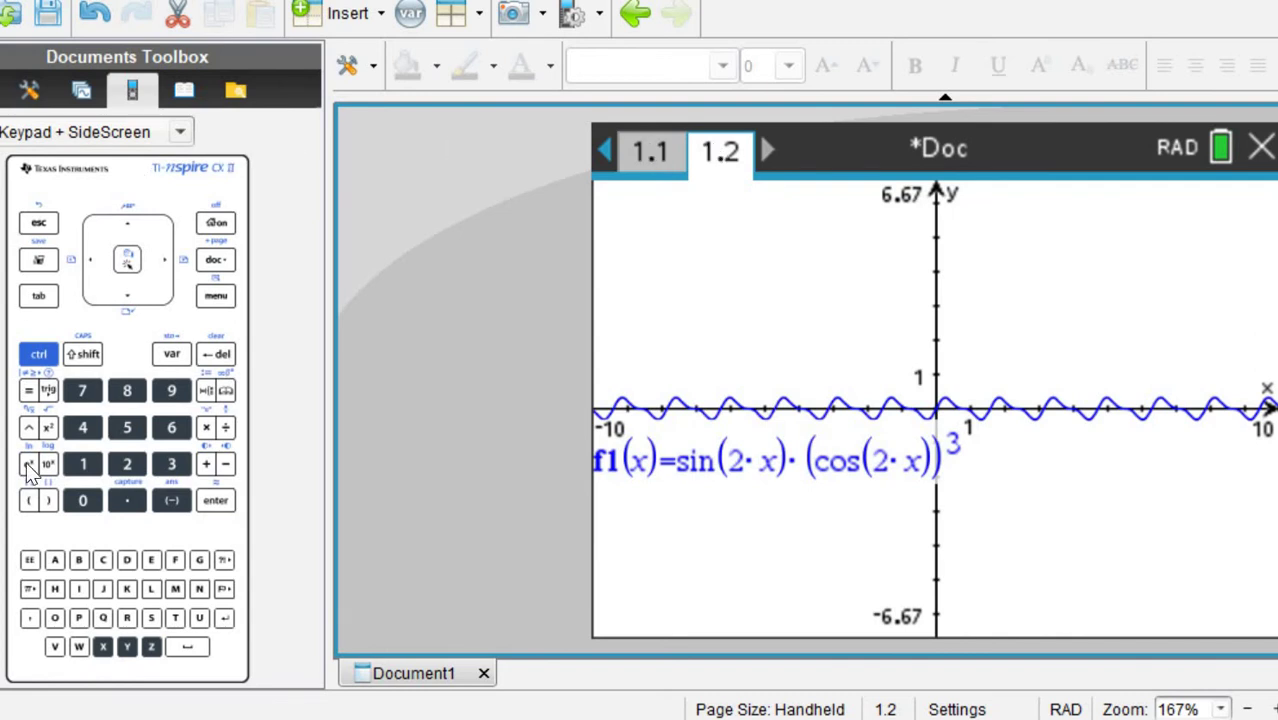
{"action": "left_click", "coordinate": [213, 299]}
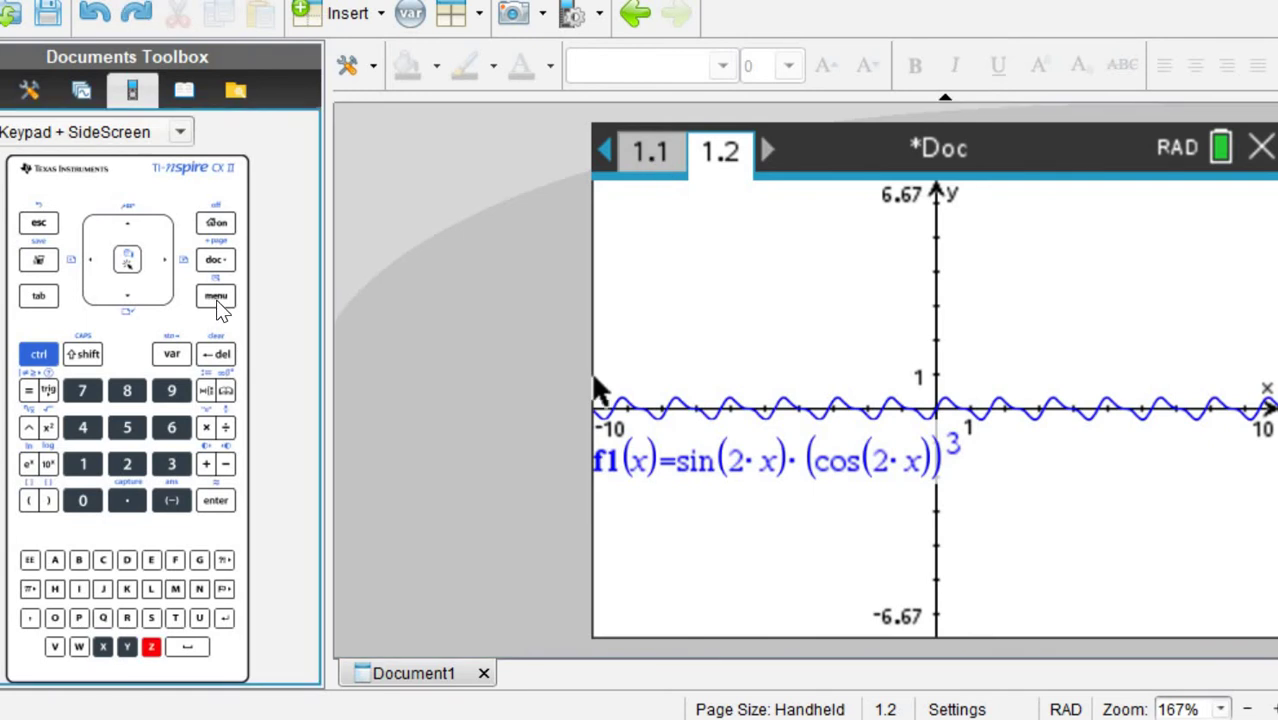
{"action": "left_click", "coordinate": [722, 371]}
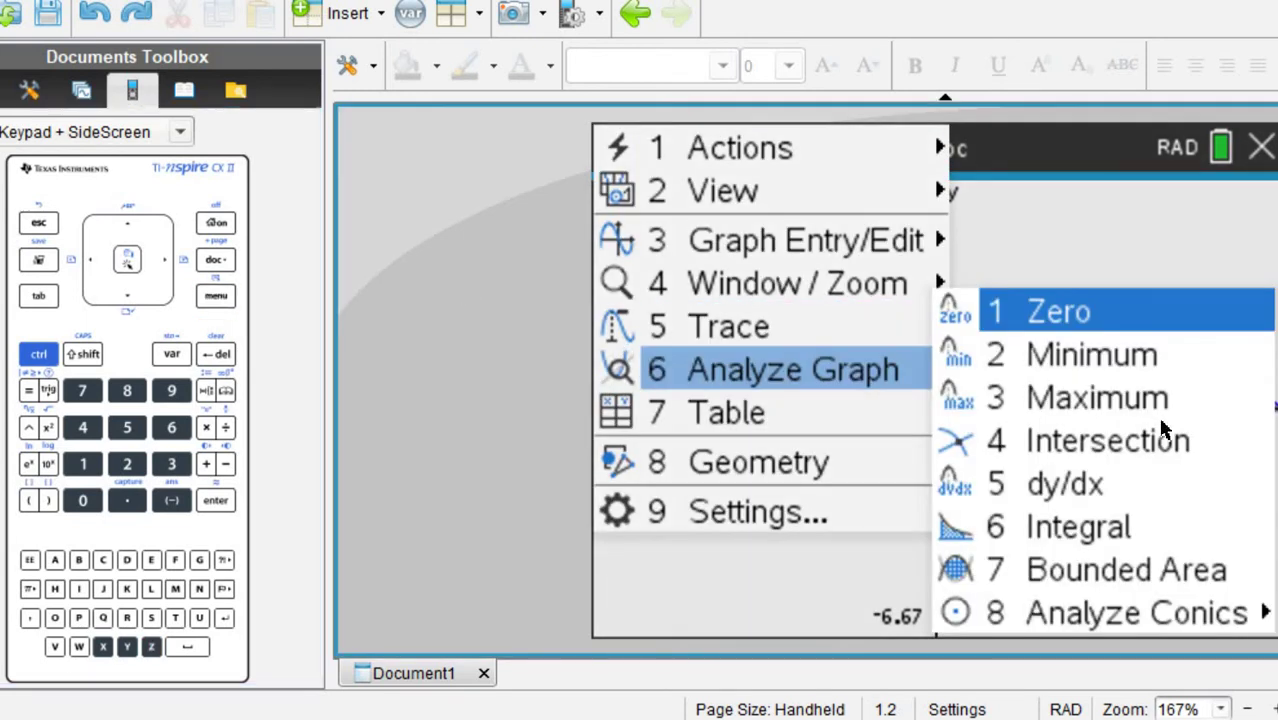
{"action": "left_click", "coordinate": [1095, 540]}
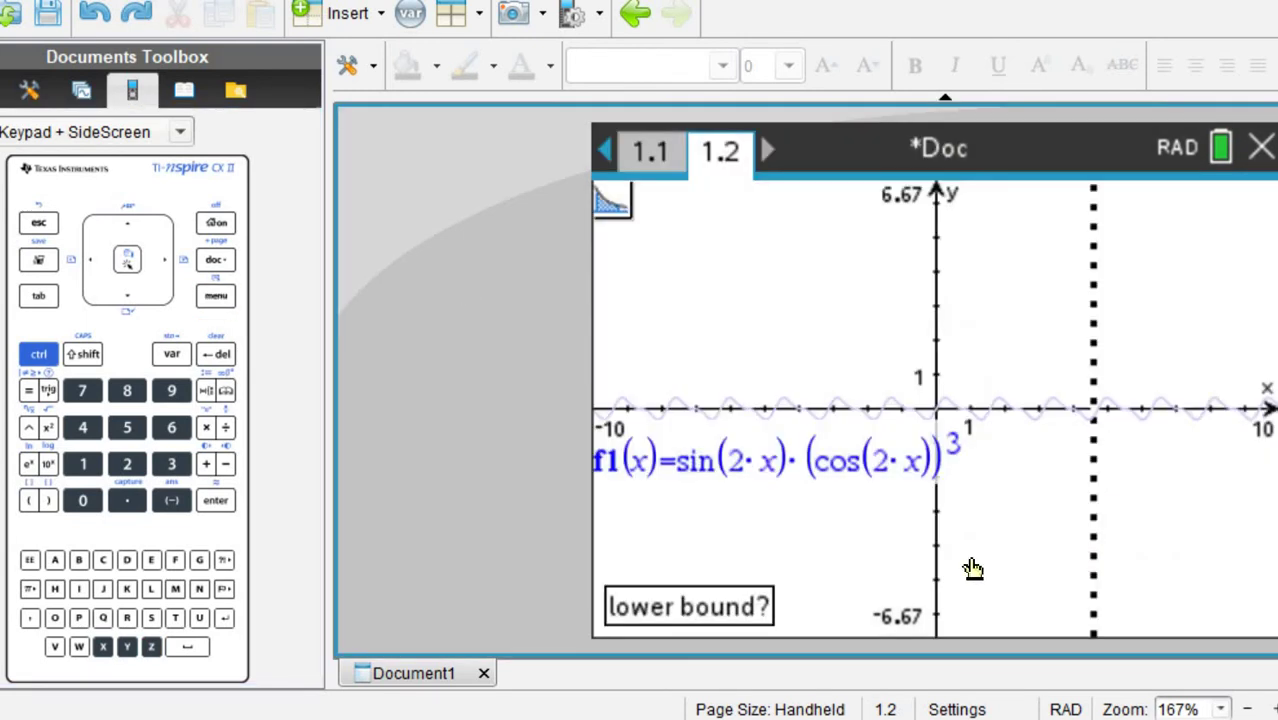
{"action": "left_click", "coordinate": [30, 589]}
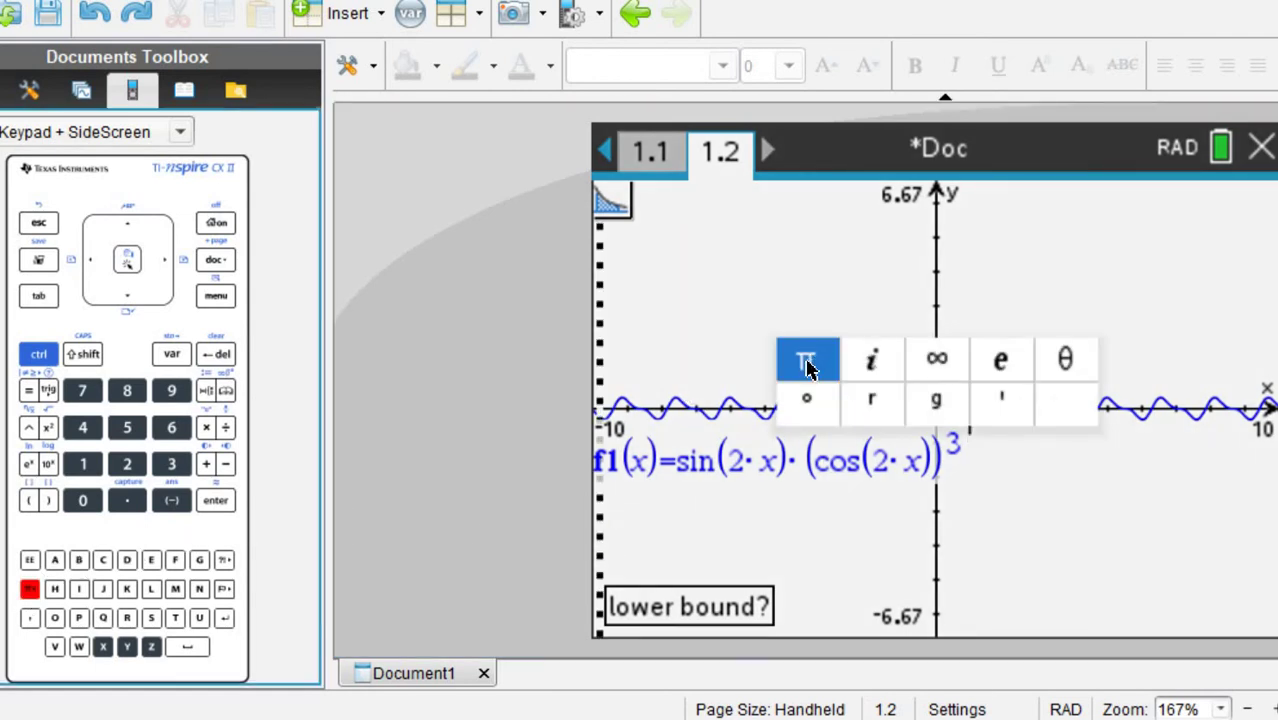
{"action": "left_click", "coordinate": [809, 356]}
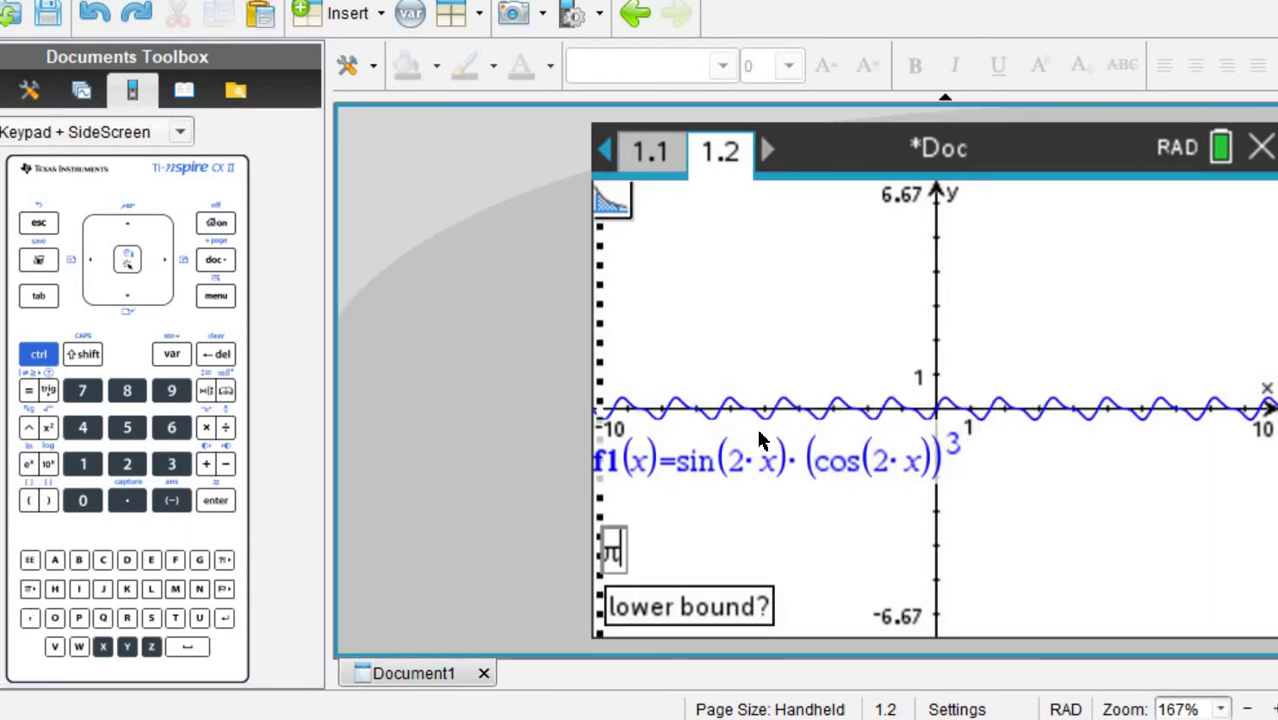
{"action": "type", "text": "/4"}
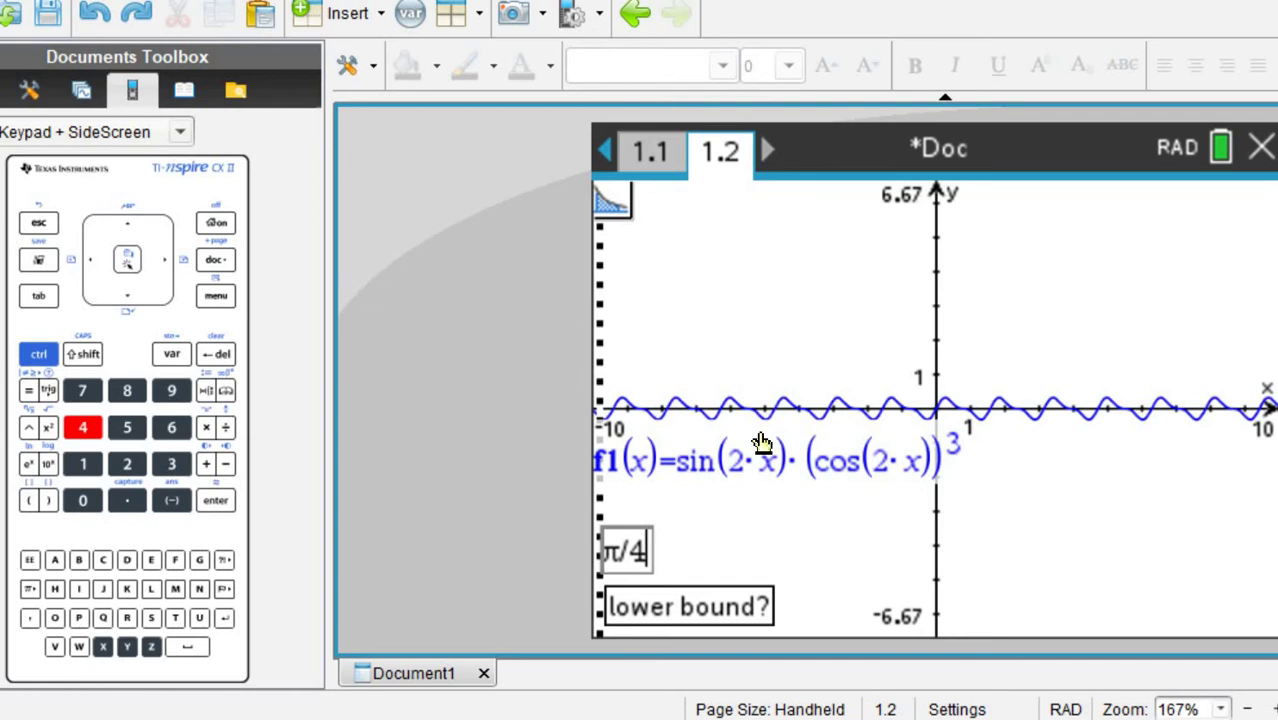
{"action": "key", "text": "Return"}
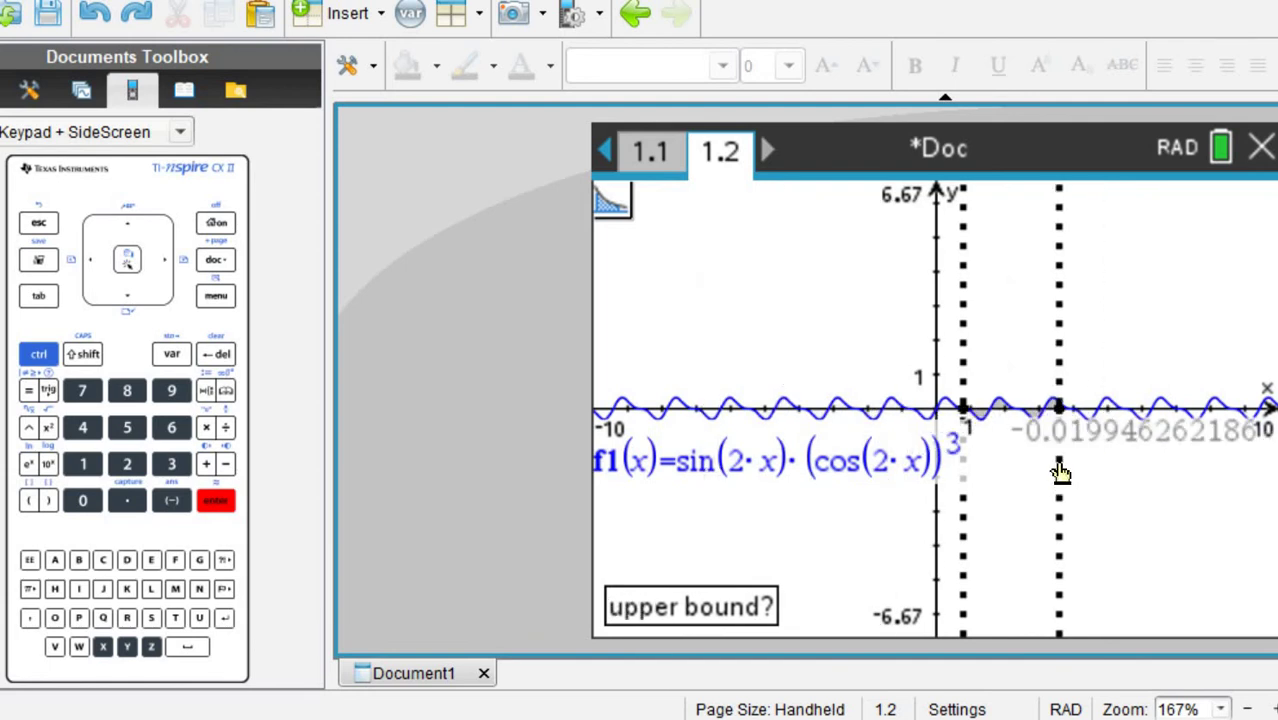
Step: Set the integral's upper bound to π/2, giving −0.125 on the graph
{"action": "key", "text": "Escape"}
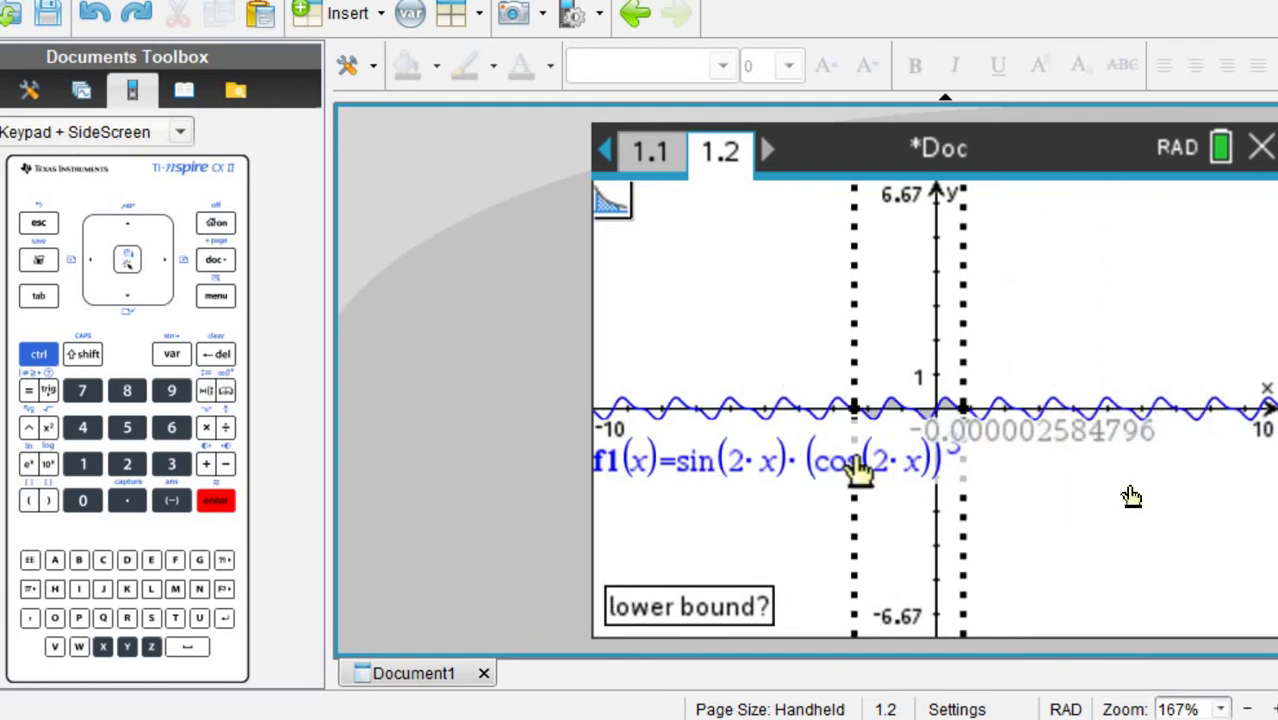
{"action": "left_click", "coordinate": [140, 568]}
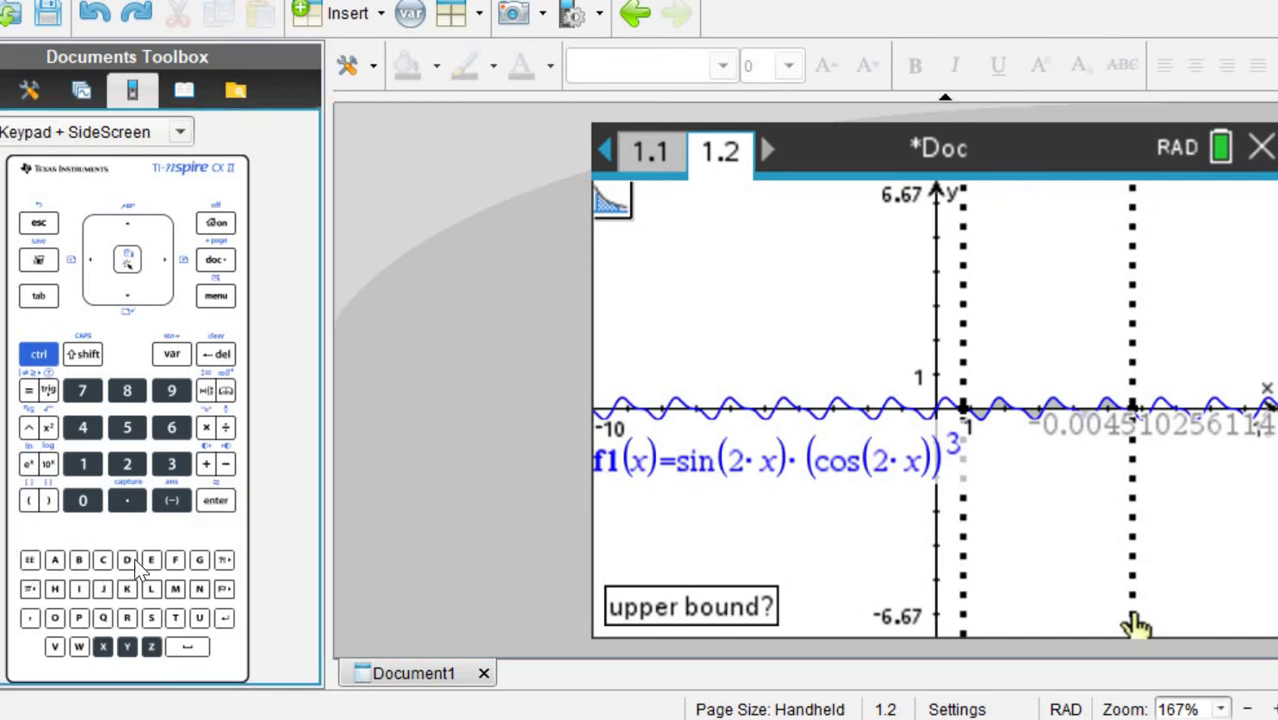
{"action": "left_click", "coordinate": [30, 588]}
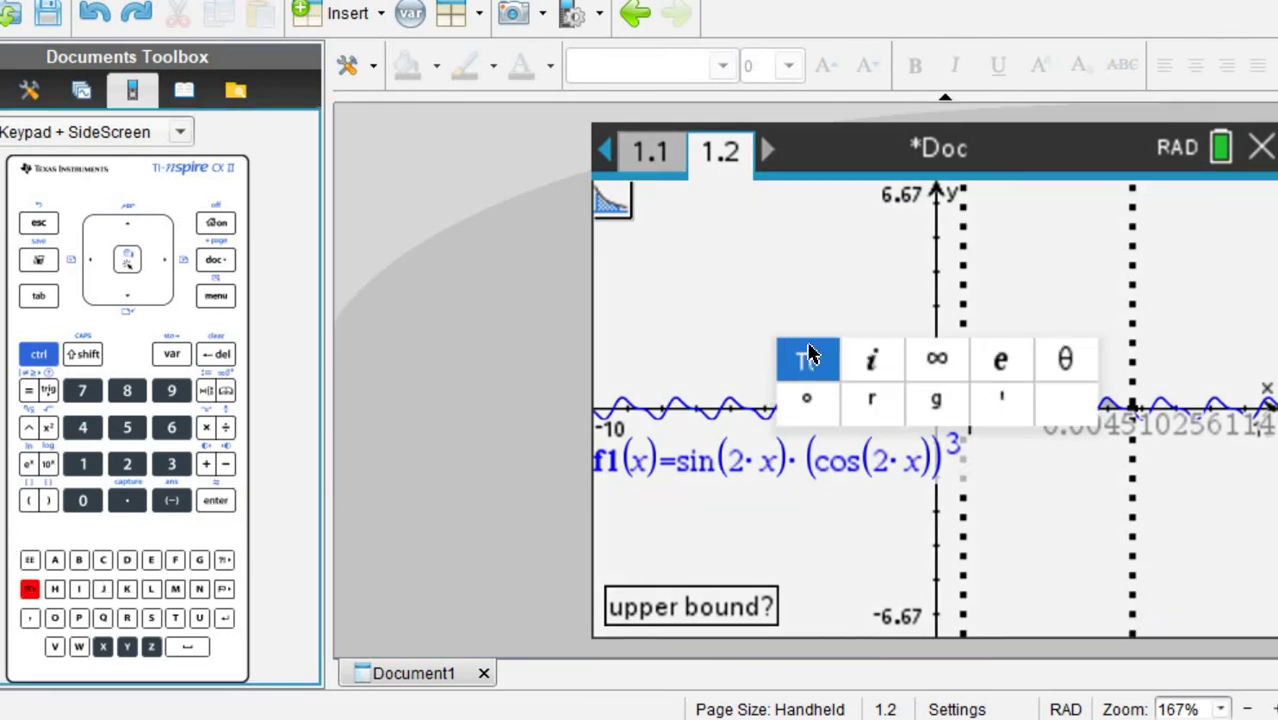
{"action": "left_click", "coordinate": [808, 356]}
{"action": "type", "text": "/2"}
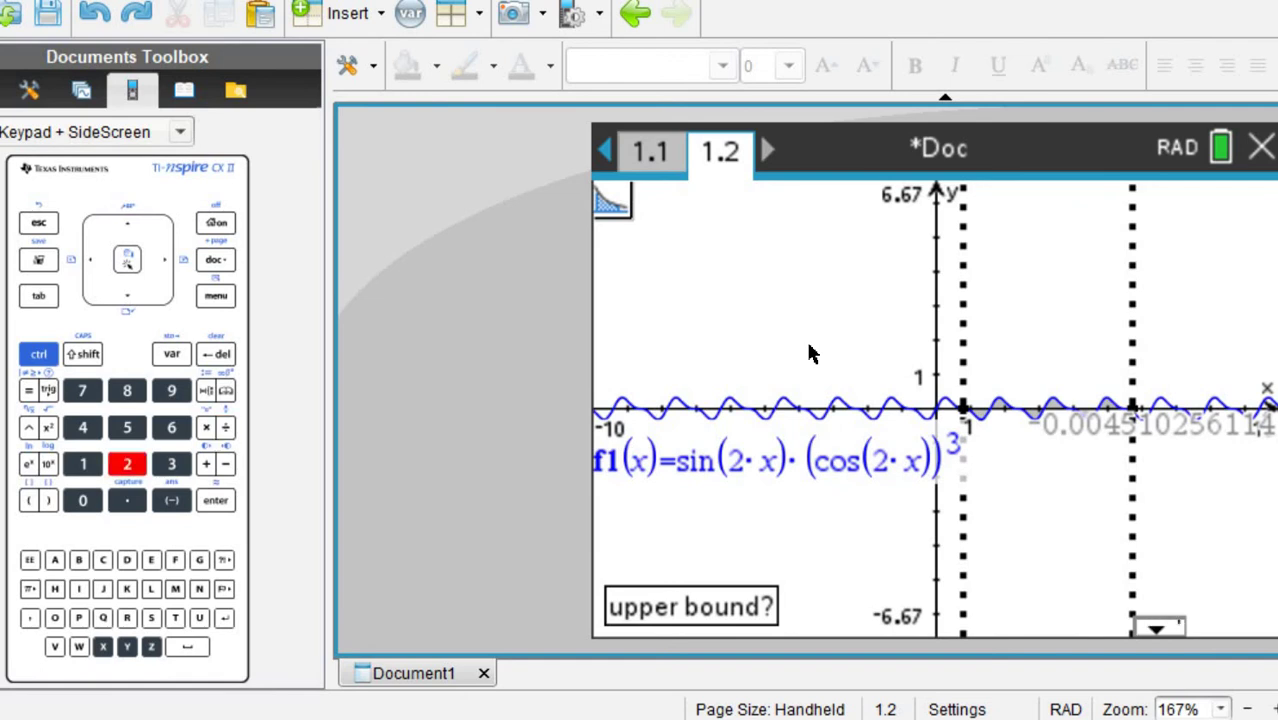
{"action": "key", "text": "Return"}
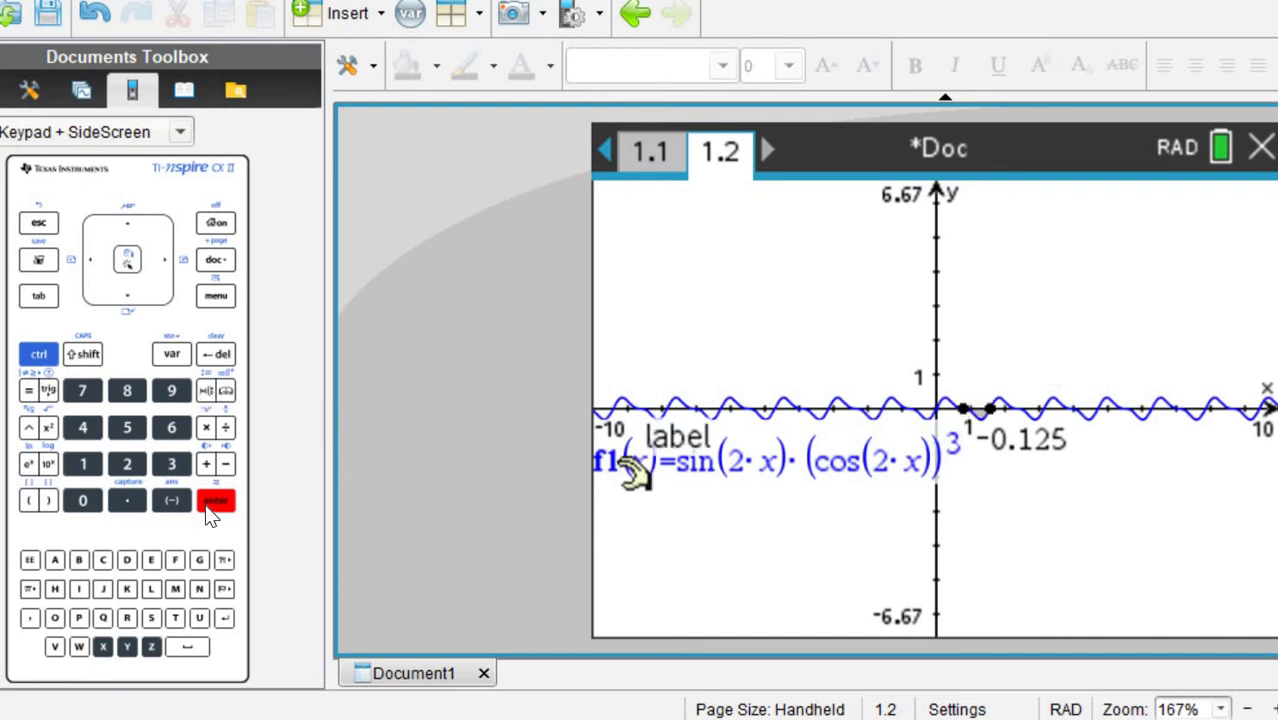
Step: Start a Bounded Area analysis between the f1 curve and the x-axis
{"action": "left_click", "coordinate": [216, 296]}
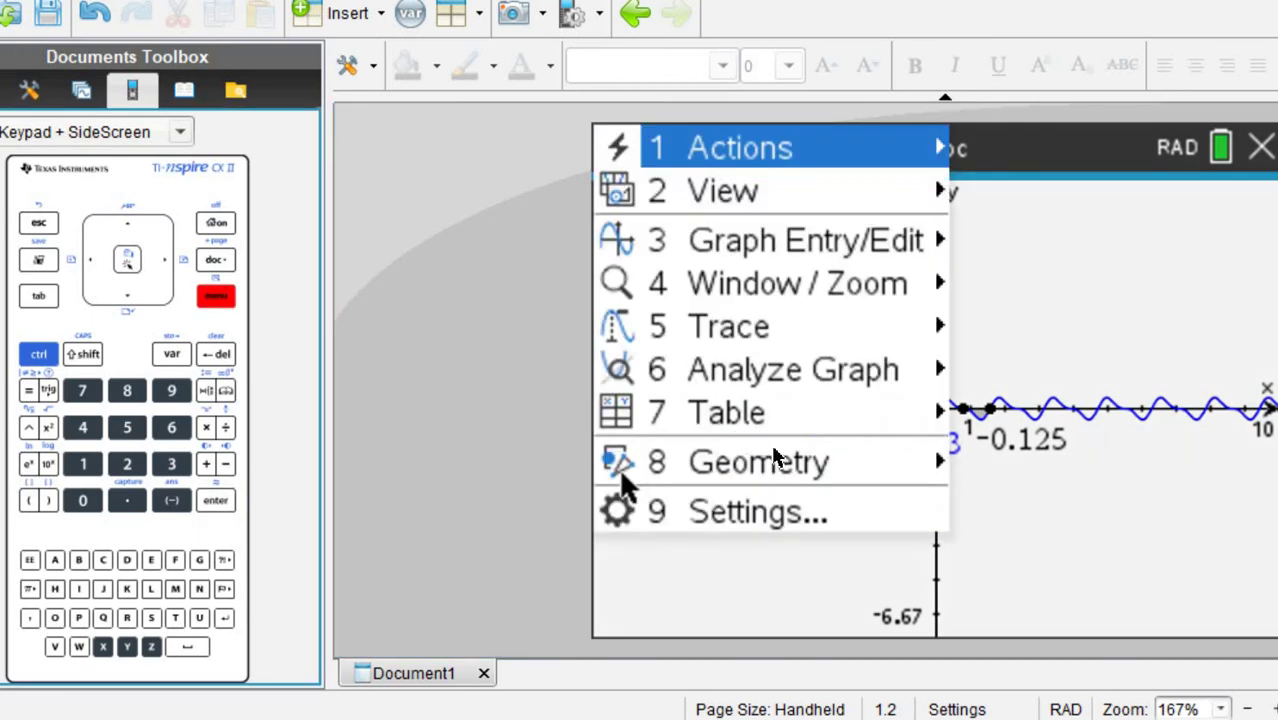
{"action": "left_click", "coordinate": [760, 370]}
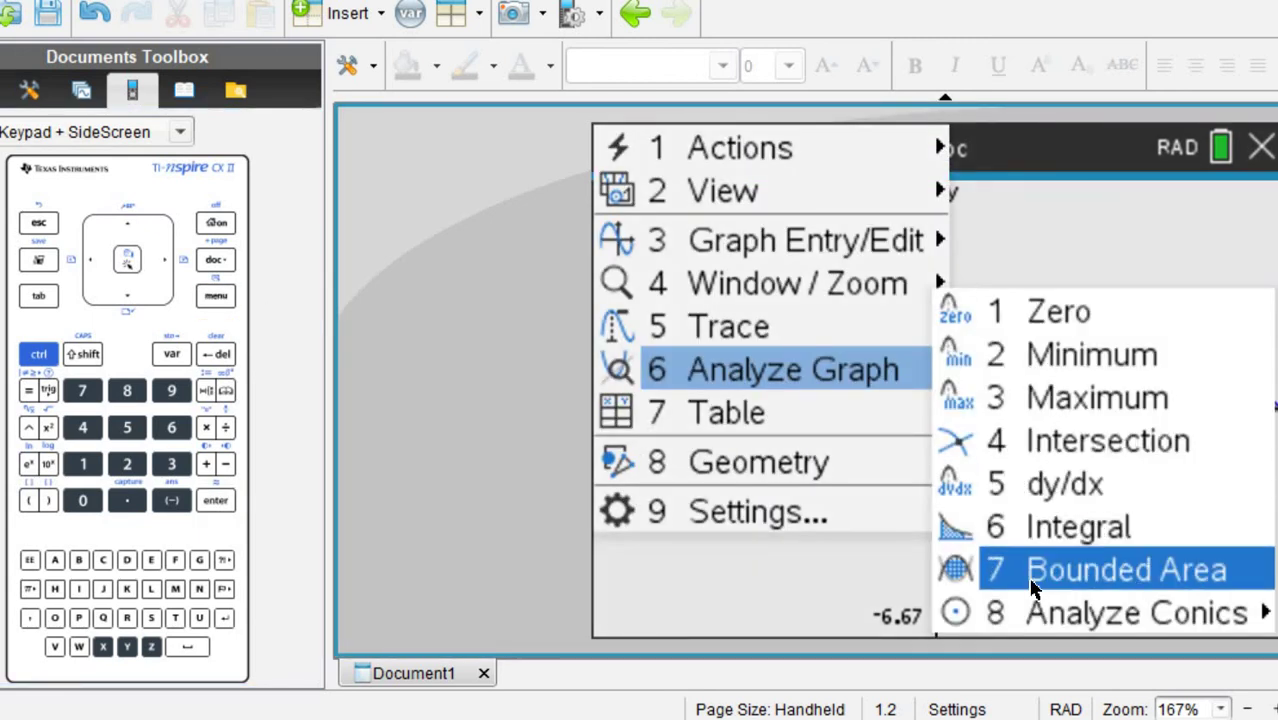
{"action": "left_click", "coordinate": [1036, 575]}
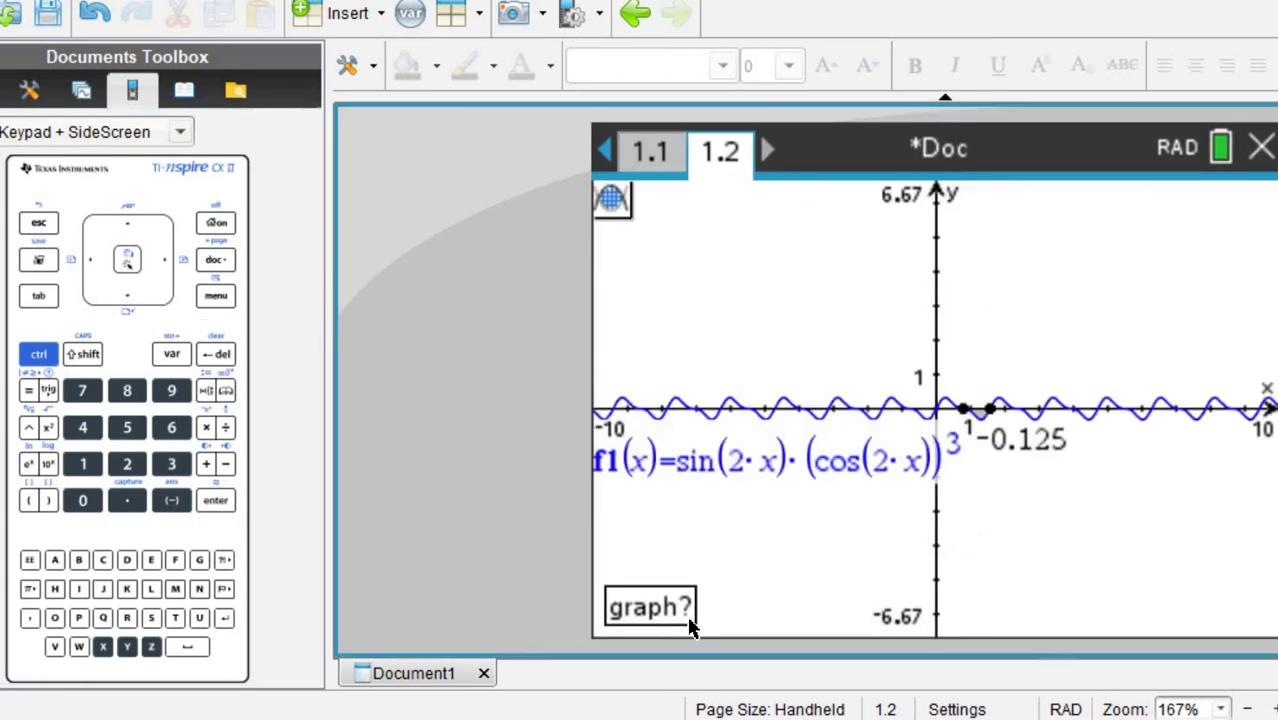
{"action": "left_click", "coordinate": [1050, 406]}
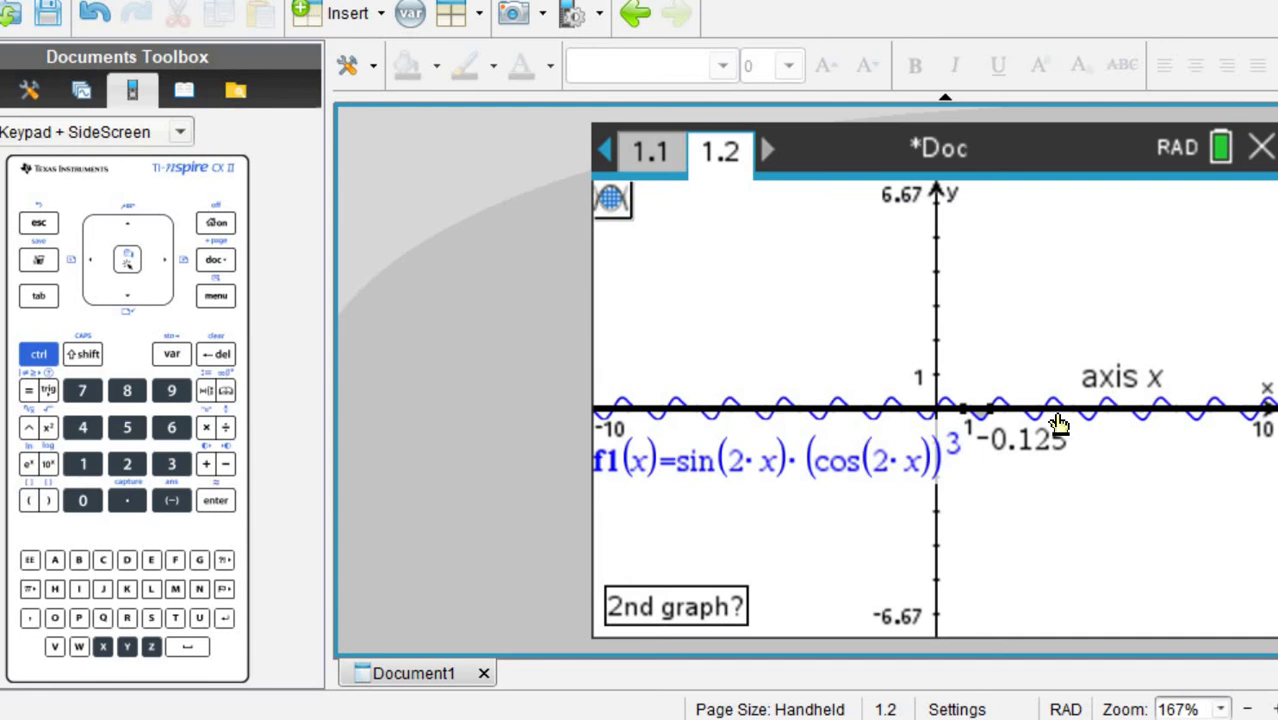
{"action": "left_click", "coordinate": [1058, 412]}
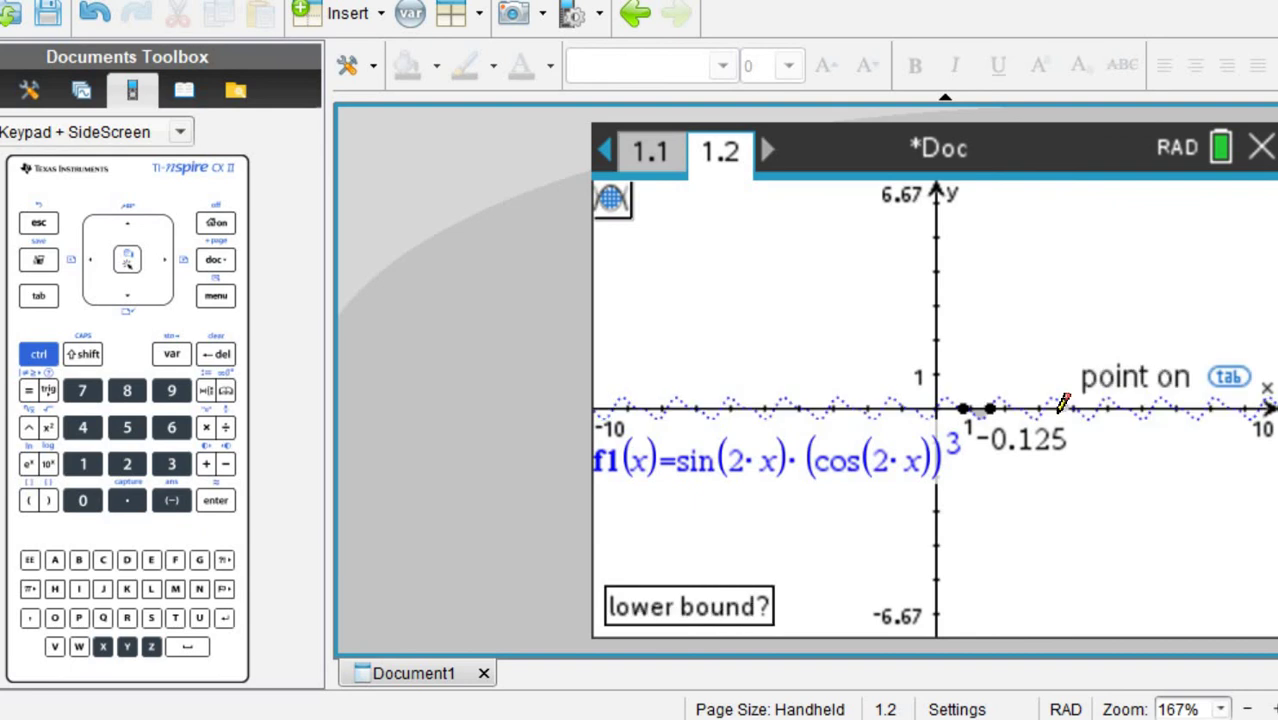
Step: Bound the area from π/4 to π/2 and move the 0.125 result above the curve
{"action": "left_click", "coordinate": [29, 590]}
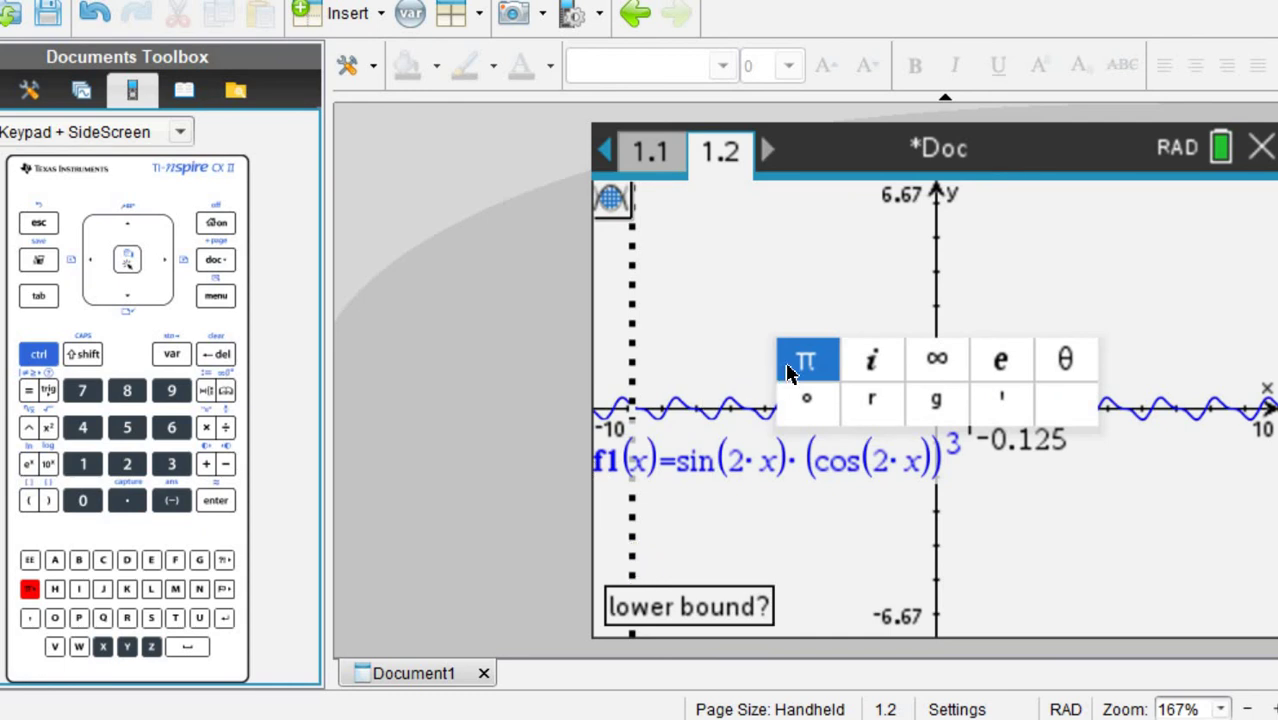
{"action": "left_click", "coordinate": [804, 362]}
{"action": "type", "text": "/4"}
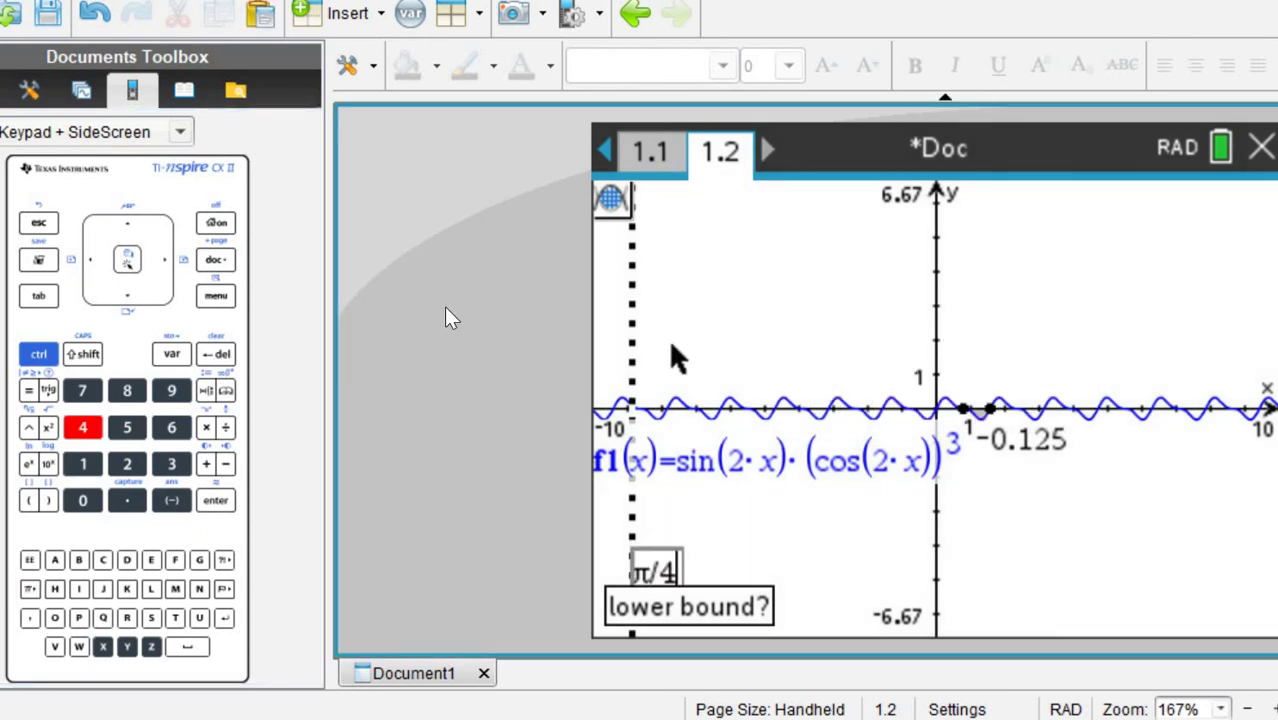
{"action": "key", "text": "Return"}
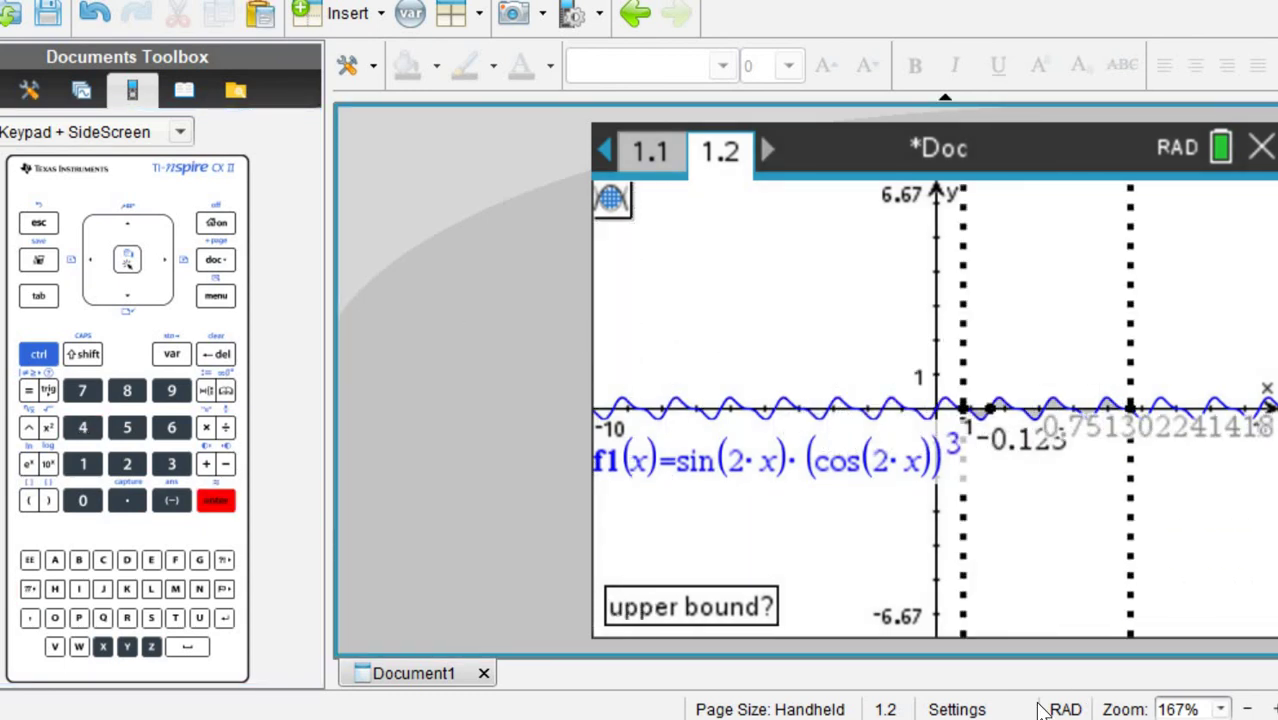
{"action": "left_click", "coordinate": [30, 590]}
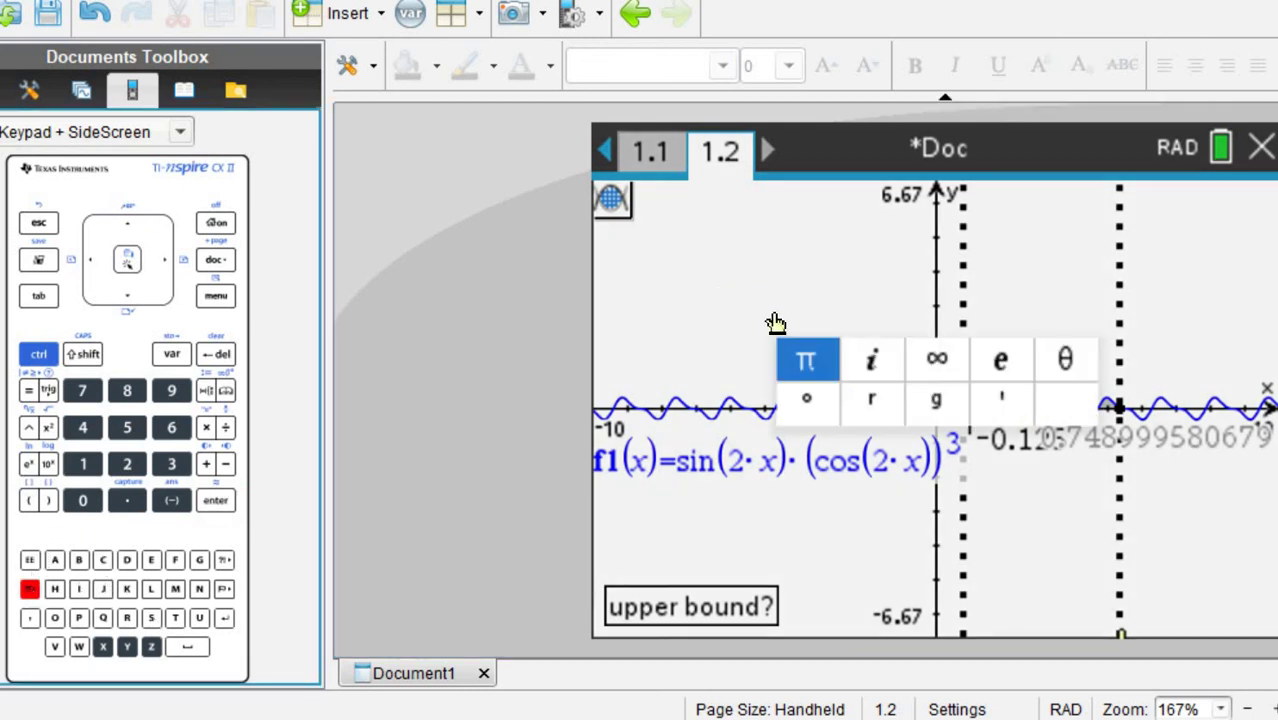
{"action": "left_click", "coordinate": [1068, 357]}
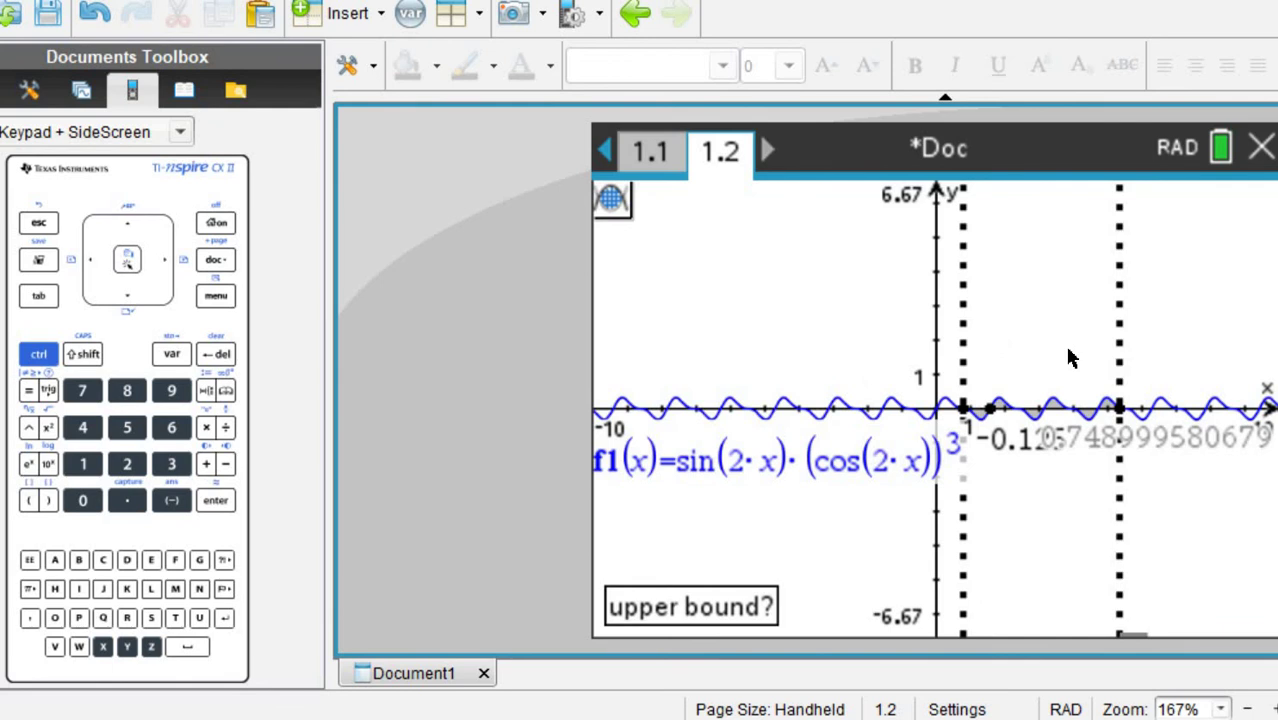
{"action": "type", "text": "/2"}
{"action": "key", "text": "Return"}
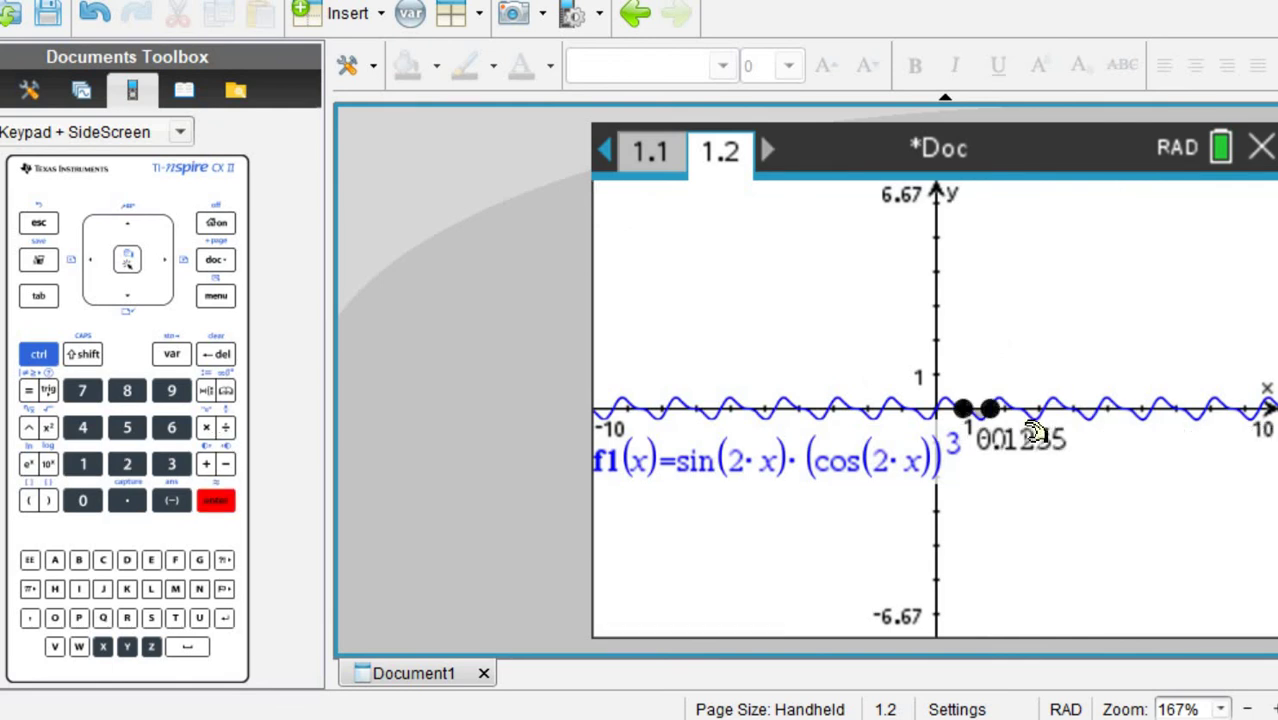
{"action": "left_click_drag", "start_coordinate": [1033, 435], "coordinate": [1055, 265]}
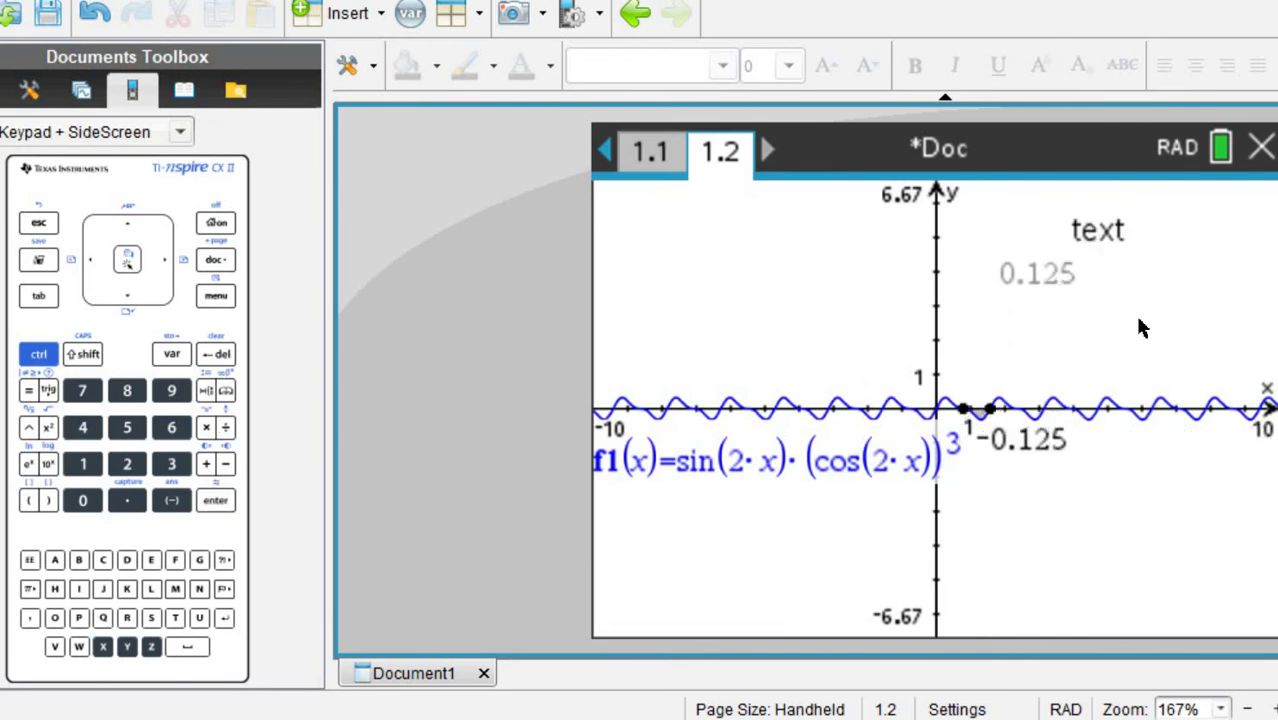
Step: Zoom in four times on the shaded region between f1 and the x-axis
{"action": "left_click", "coordinate": [217, 295]}
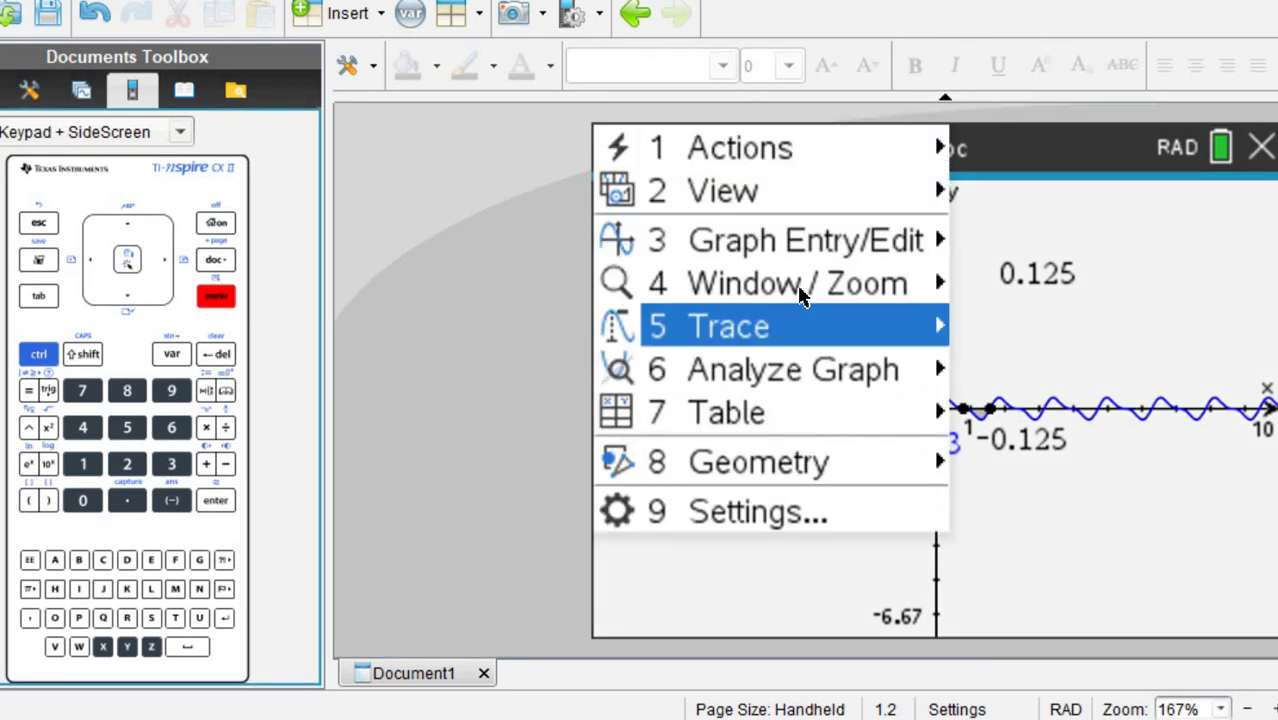
{"action": "mouse_move", "coordinate": [950, 300]}
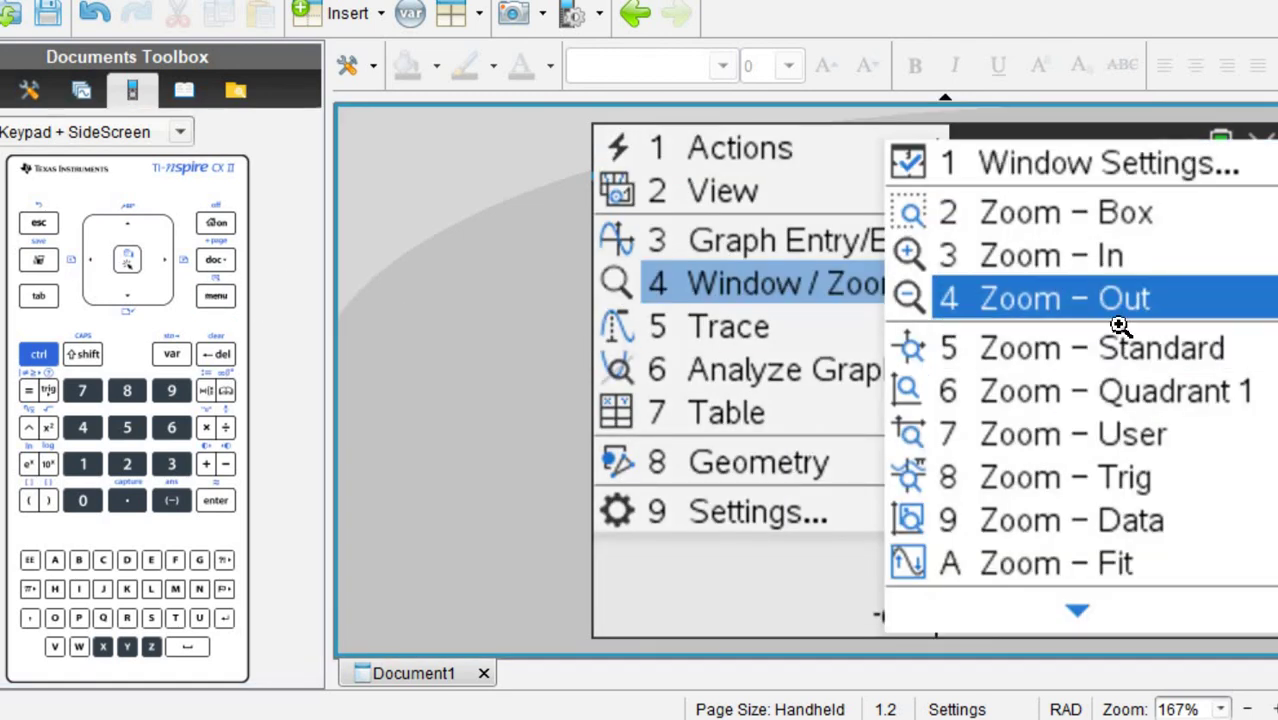
{"action": "key", "text": "Escape"}
{"action": "left_click", "coordinate": [969, 414]}
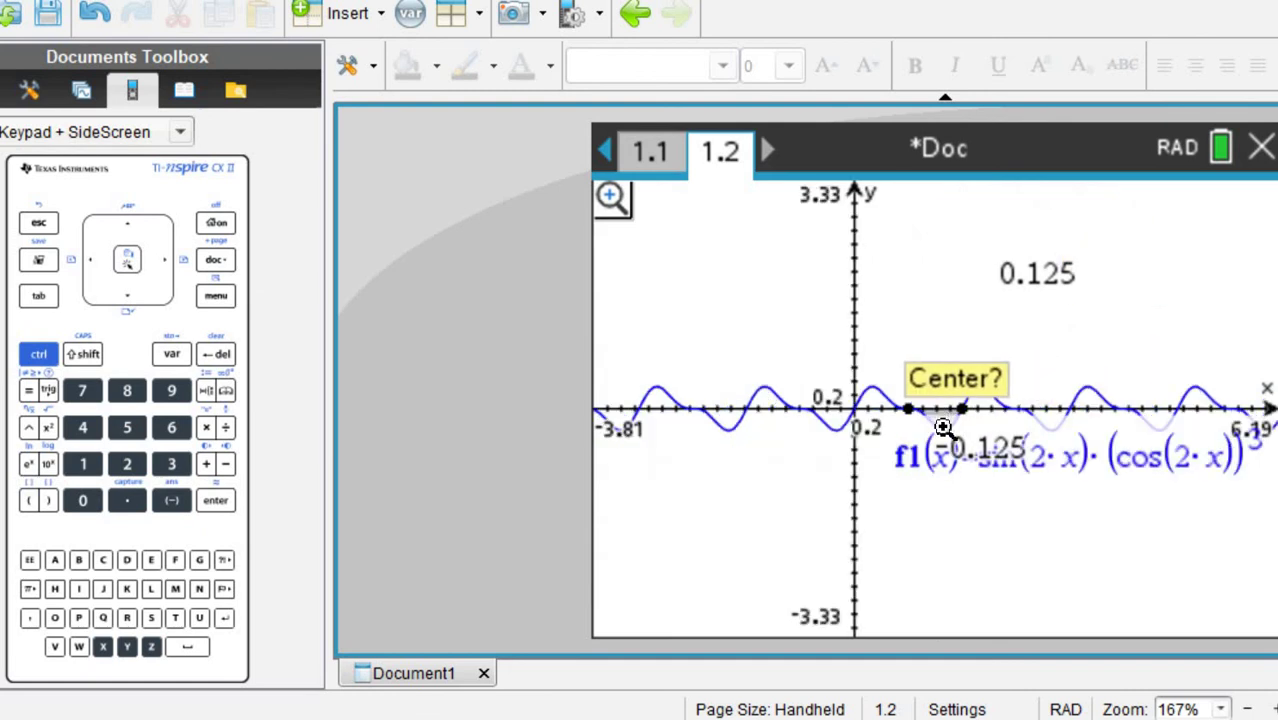
{"action": "left_click", "coordinate": [943, 427]}
{"action": "left_click", "coordinate": [961, 479]}
{"action": "left_click", "coordinate": [1010, 522]}
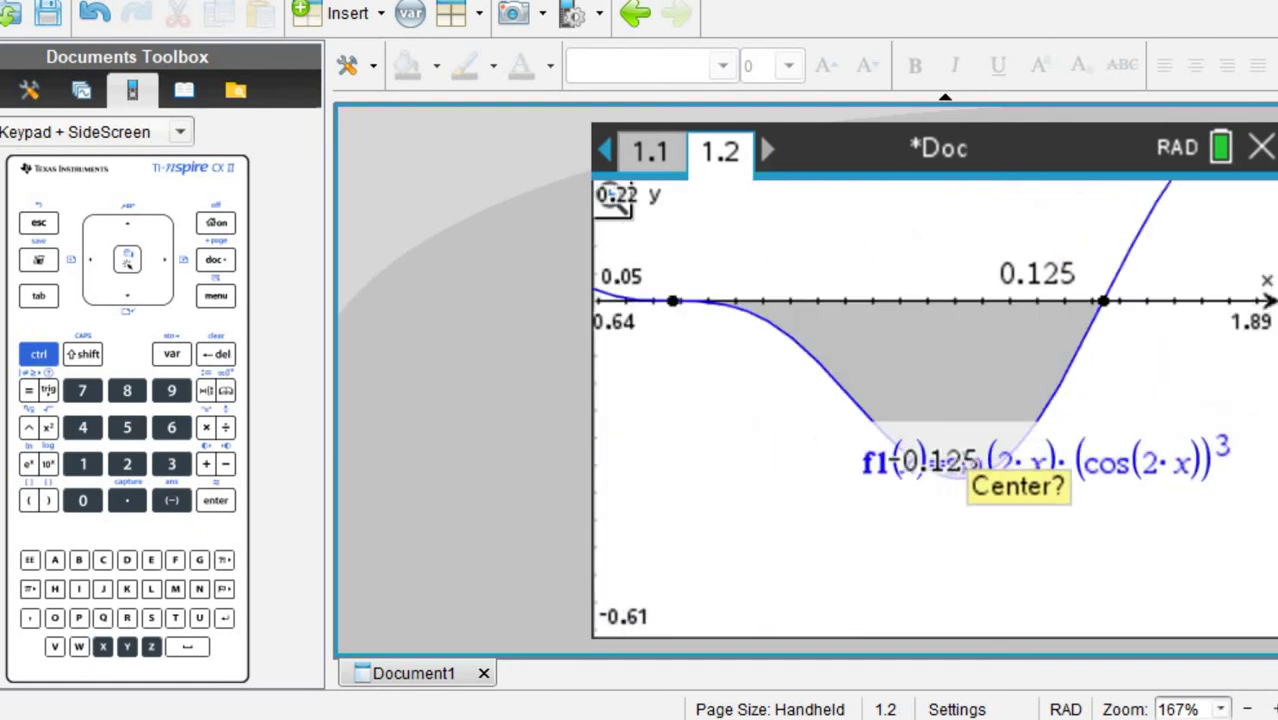